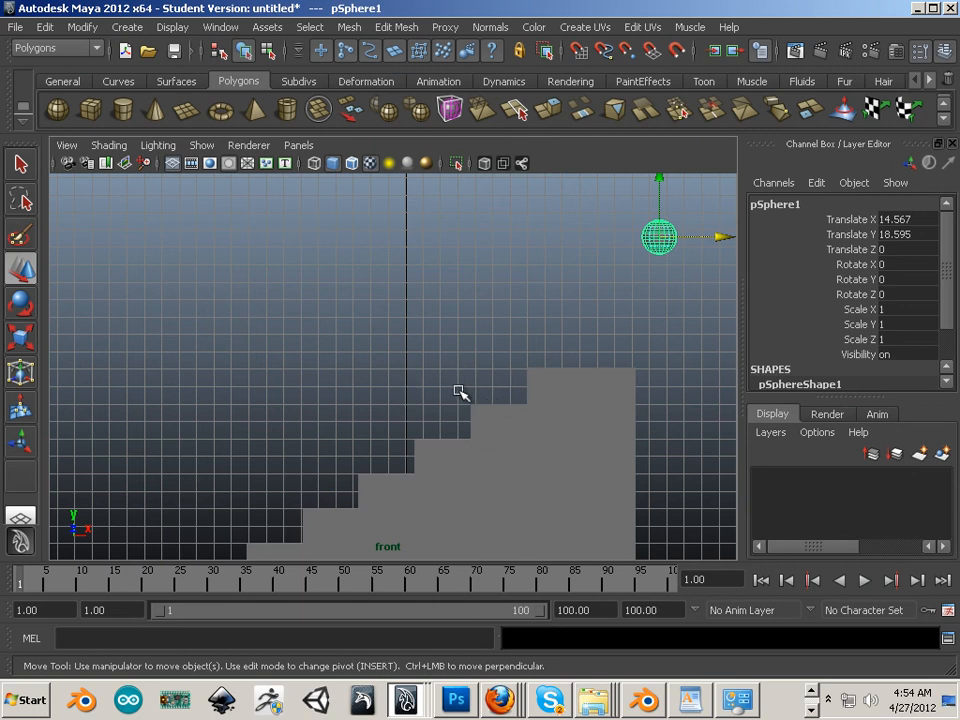
Examine the staircase and the sphere above it in the front view.
middle_click_drag(463, 456, 475, 420, "alt")
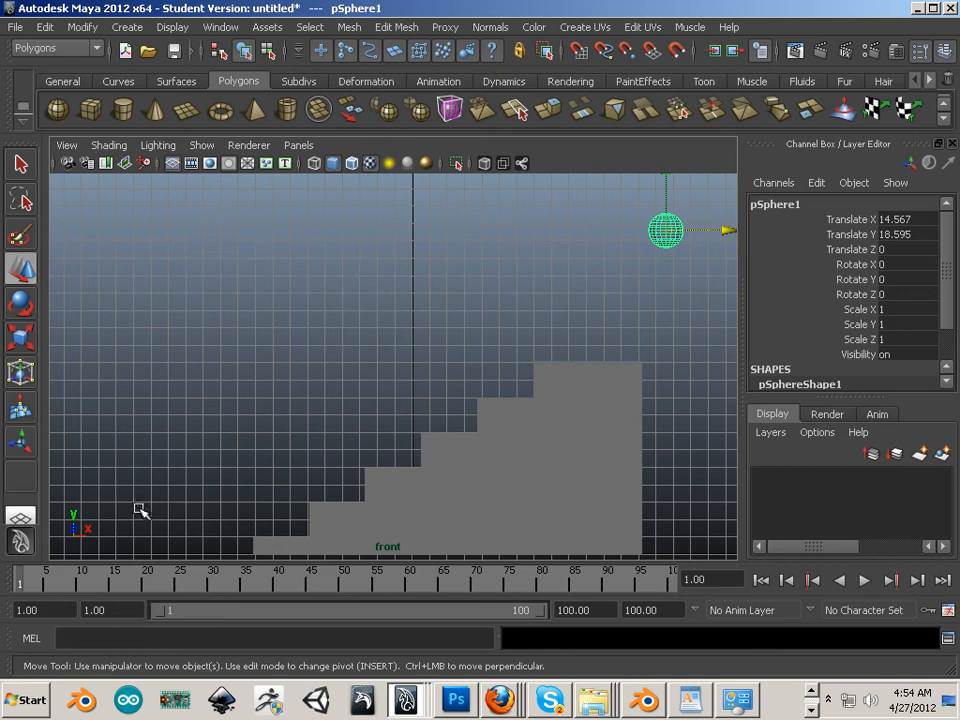
middle_click_drag(141, 510, 208, 452, "alt")
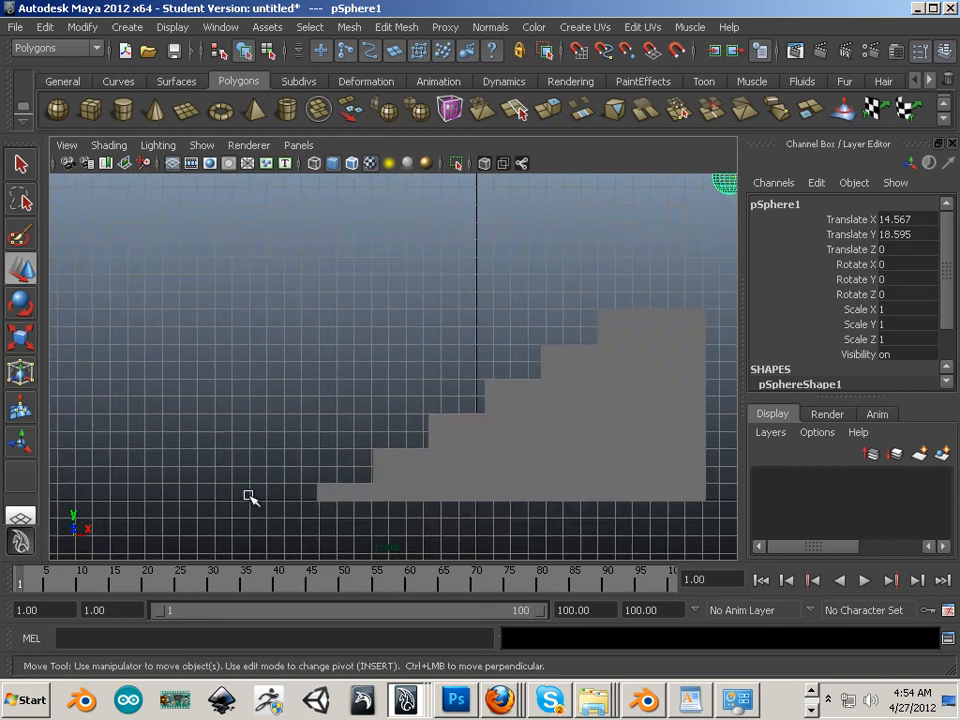
middle_click_drag(412, 382, 364, 422, "alt")
right_click_drag(364, 422, 433, 423, "alt")
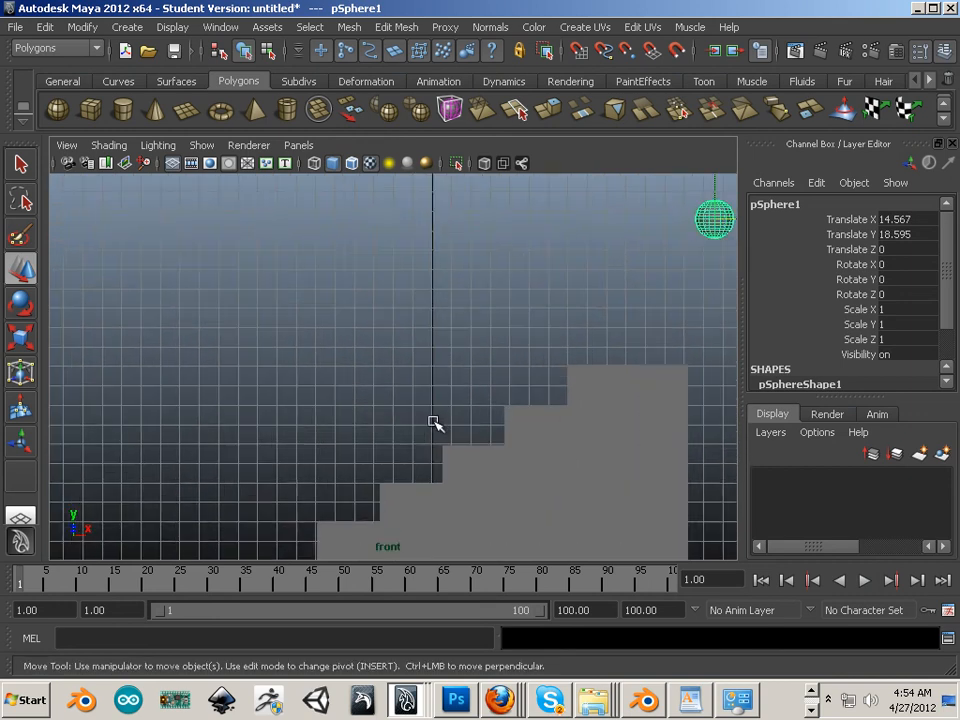
middle_click_drag(414, 418, 347, 409, "alt")
right_click_drag(347, 409, 369, 405, "alt")
middle_click_drag(369, 405, 414, 409, "alt")
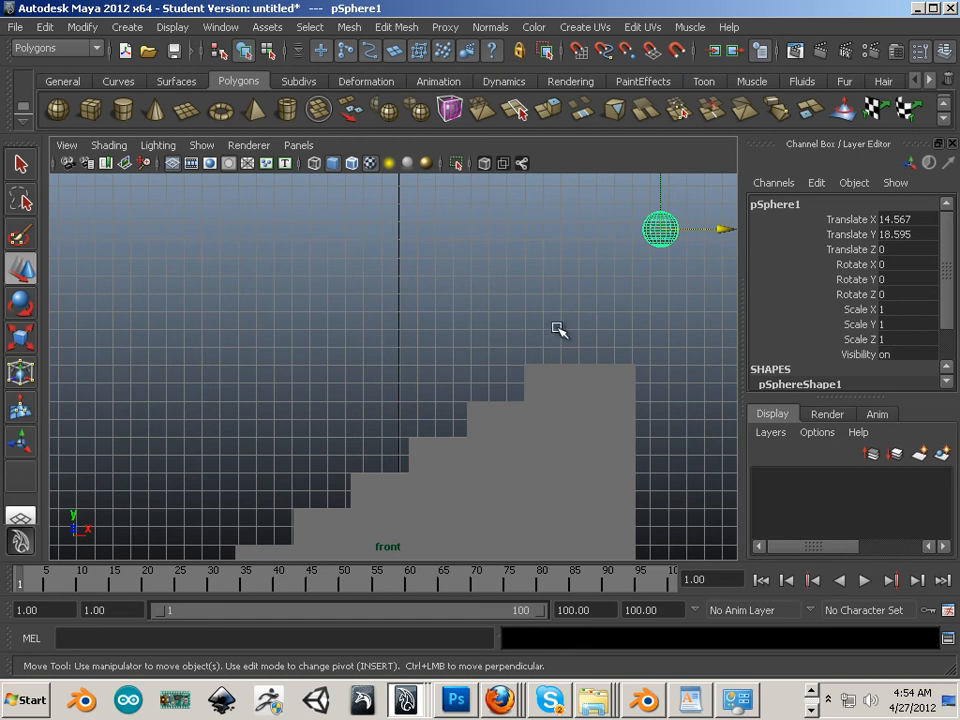
scroll(484, 238, "down", 1)
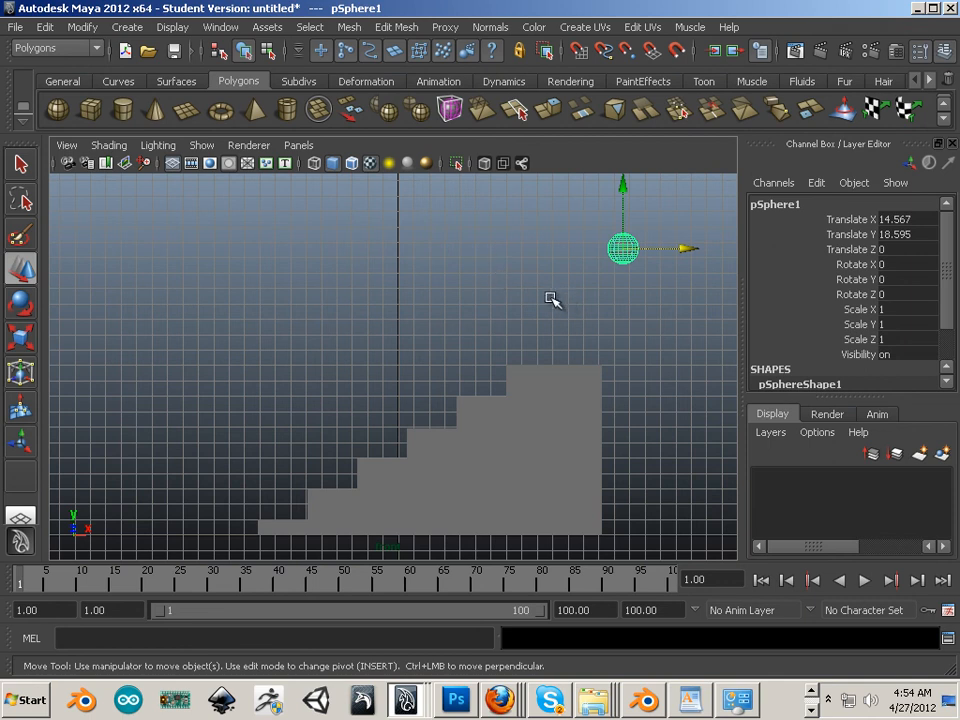
right_click_drag(510, 293, 576, 302, "alt")
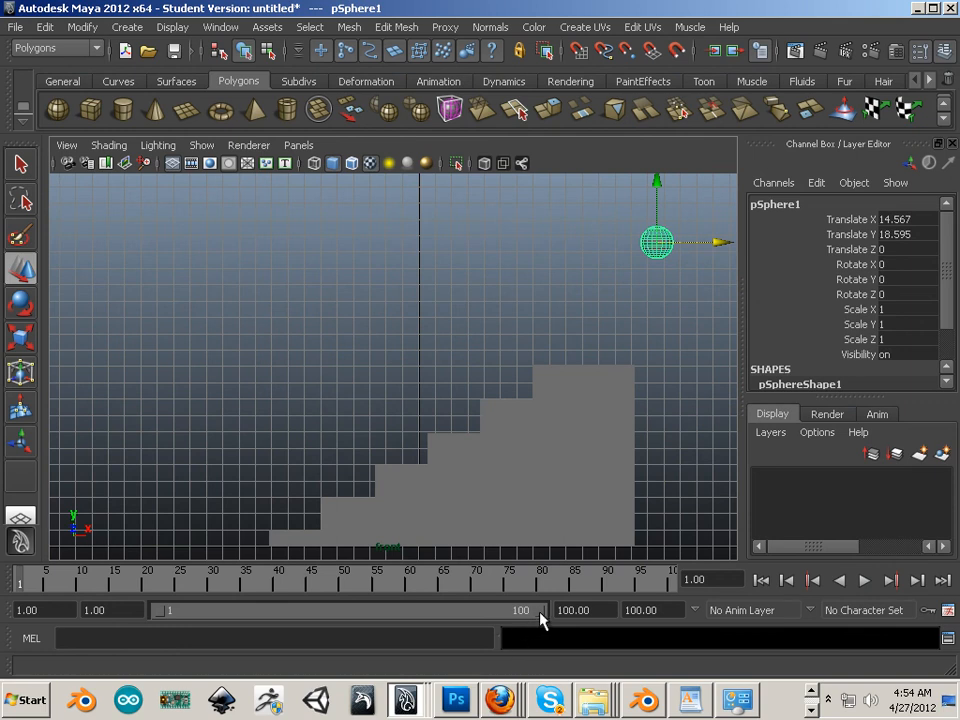
left_click_drag(540, 612, 570, 629)
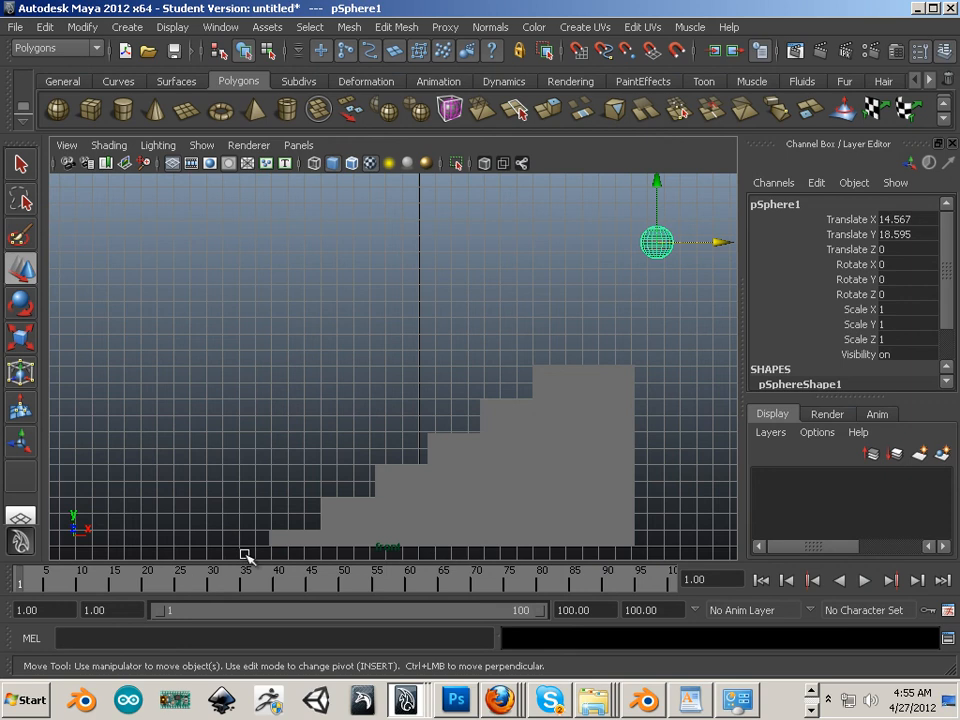
Open the Windows Calculator and move its window clear of the viewport.
left_click(35, 700)
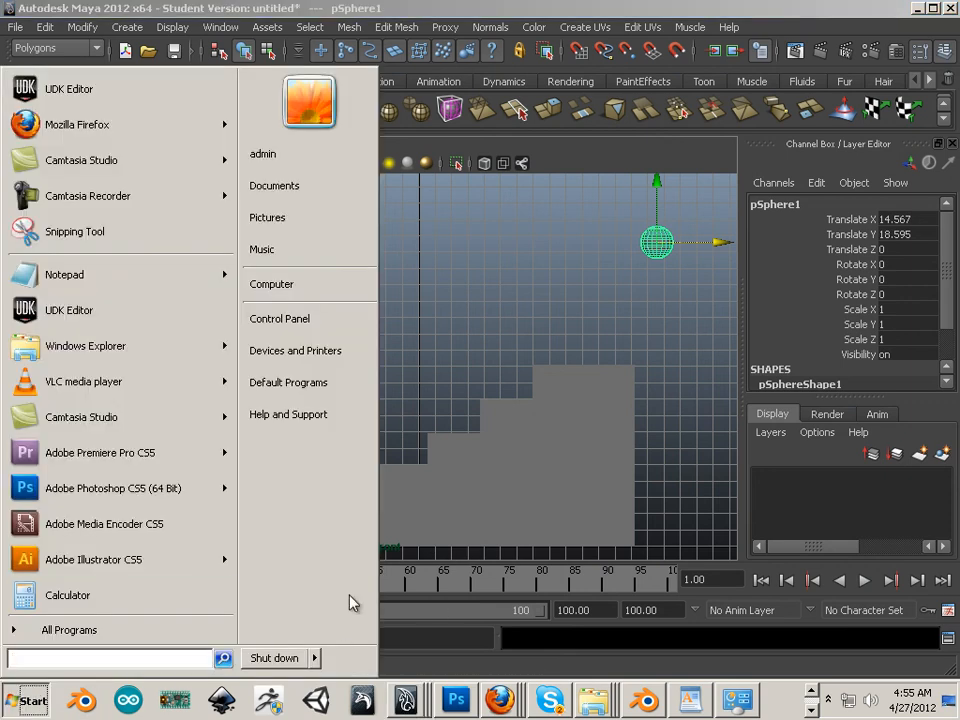
left_click(178, 592)
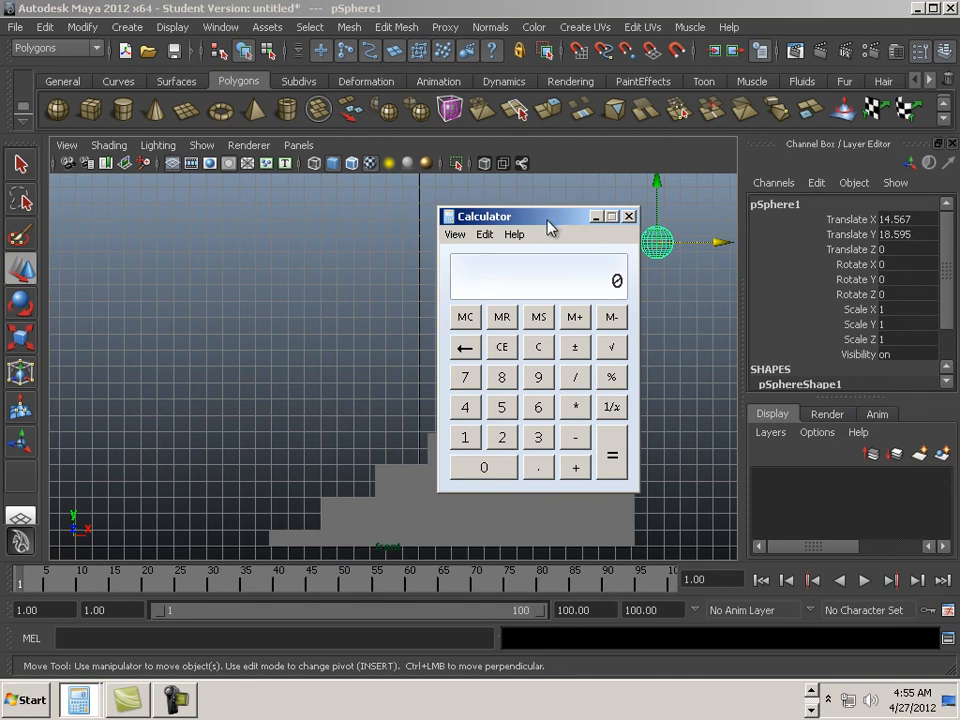
left_click_drag(547, 220, 959, 220)
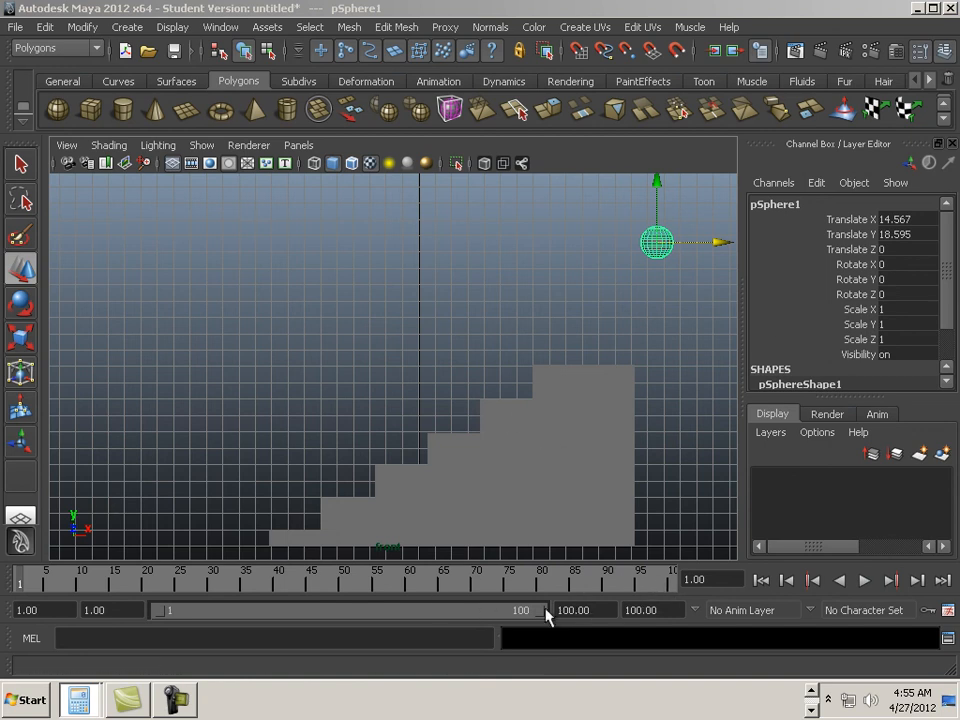
Set the end time of the animation range to 96 frames and preview the playback.
left_click_drag(667, 613, 593, 610)
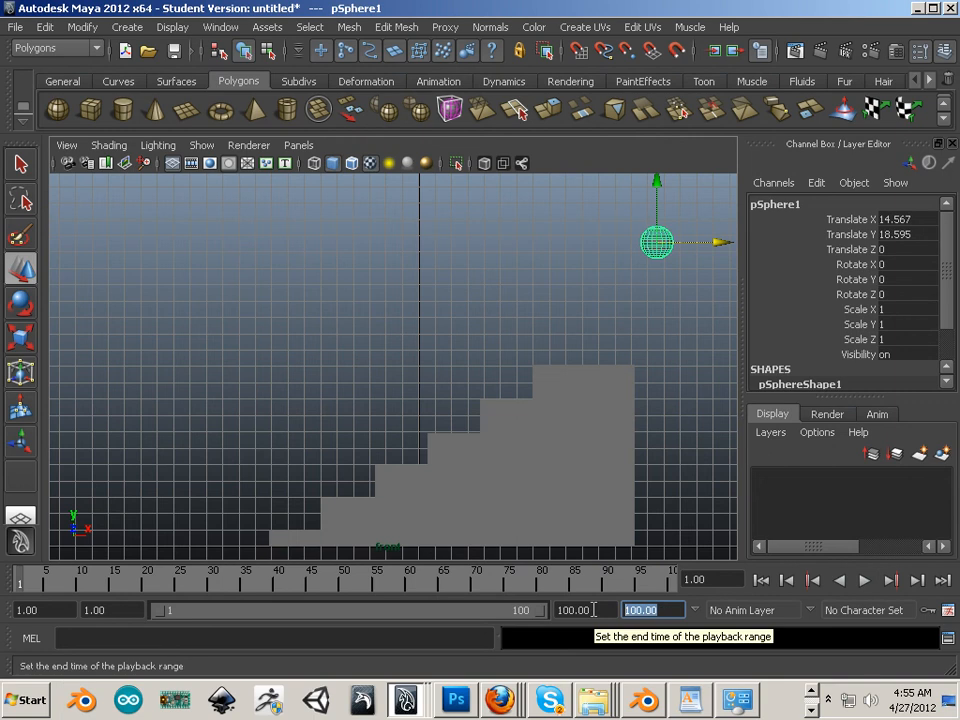
type("96")
key("Return")
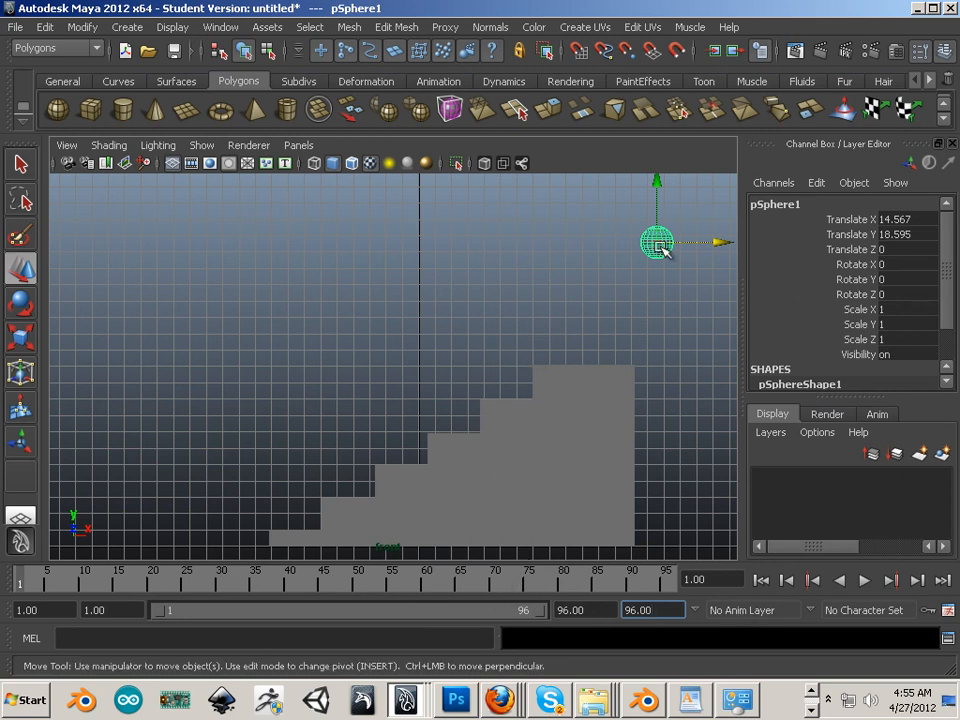
key("alt+v")
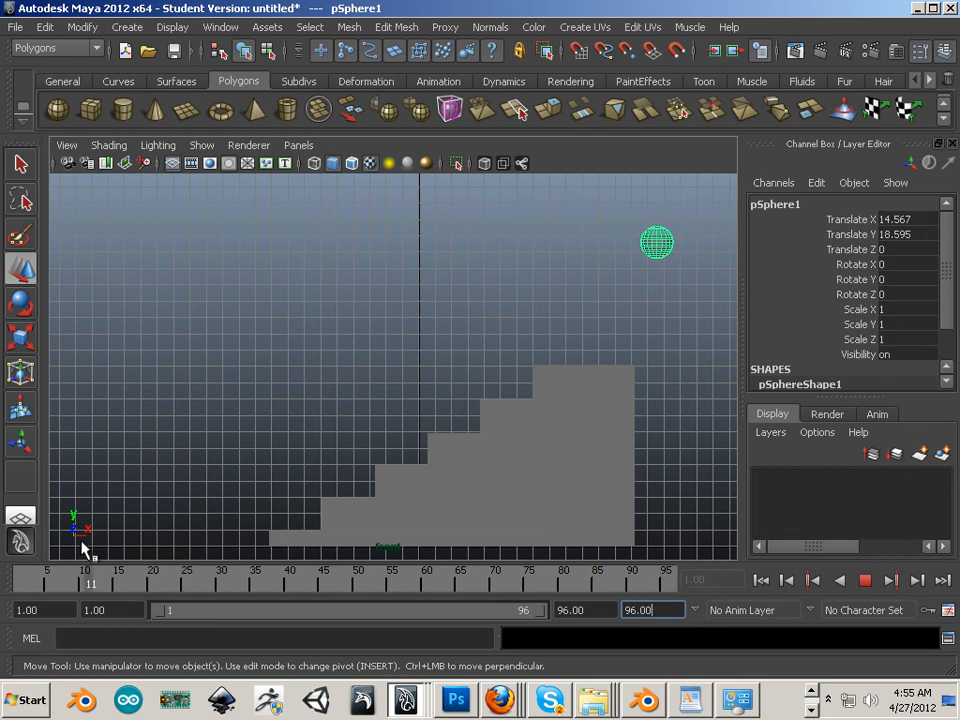
key("alt+v")
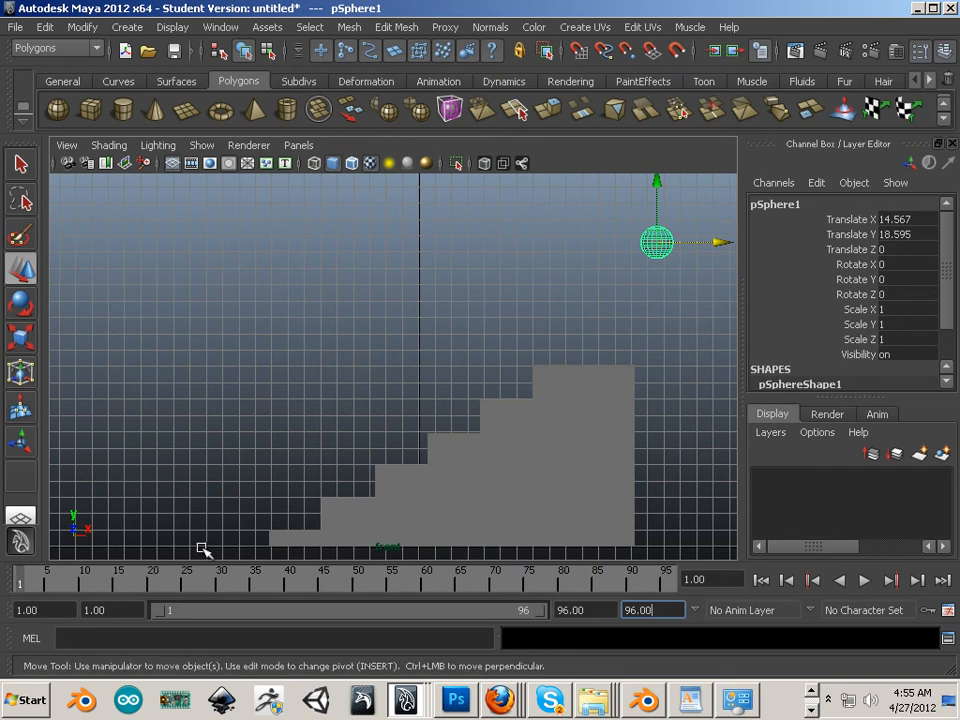
Set a translation key on the sphere at frame 1 and review the timeline.
key("shift+w")
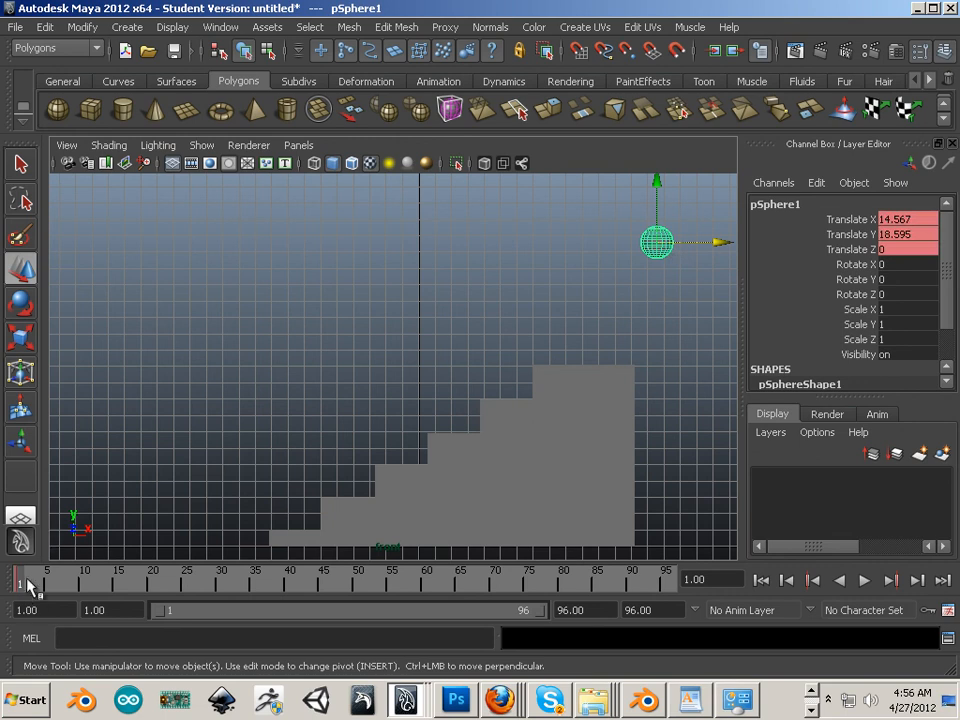
key("alt+v")
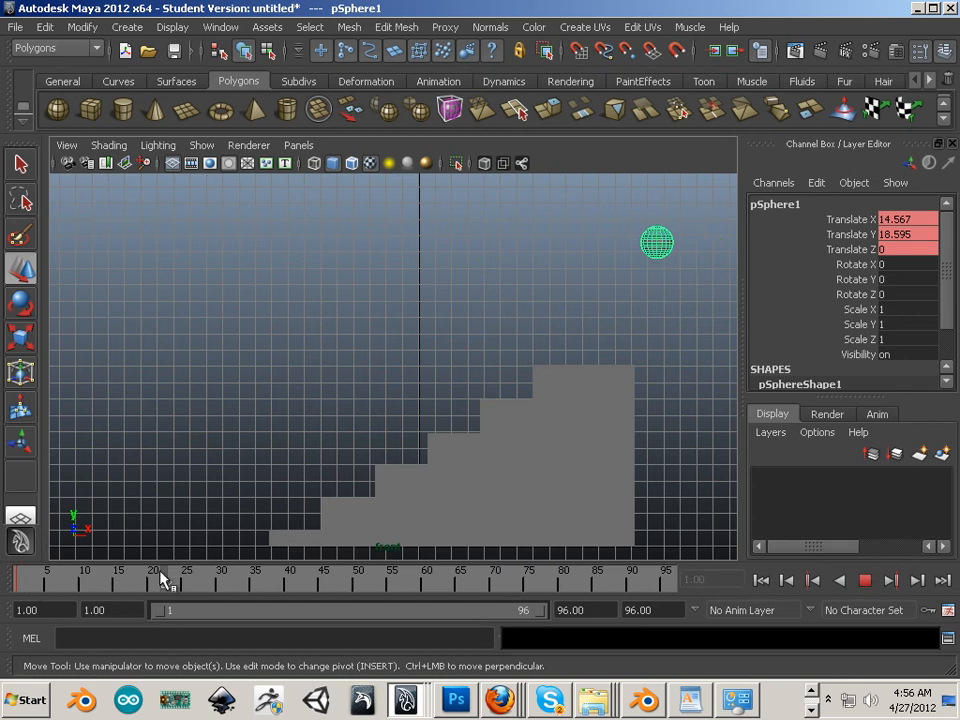
left_click_drag(163, 583, 17, 578)
Snap the sphere's keys on the timeline to whole frames.
right_click(113, 580)
mouse_move(187, 465)
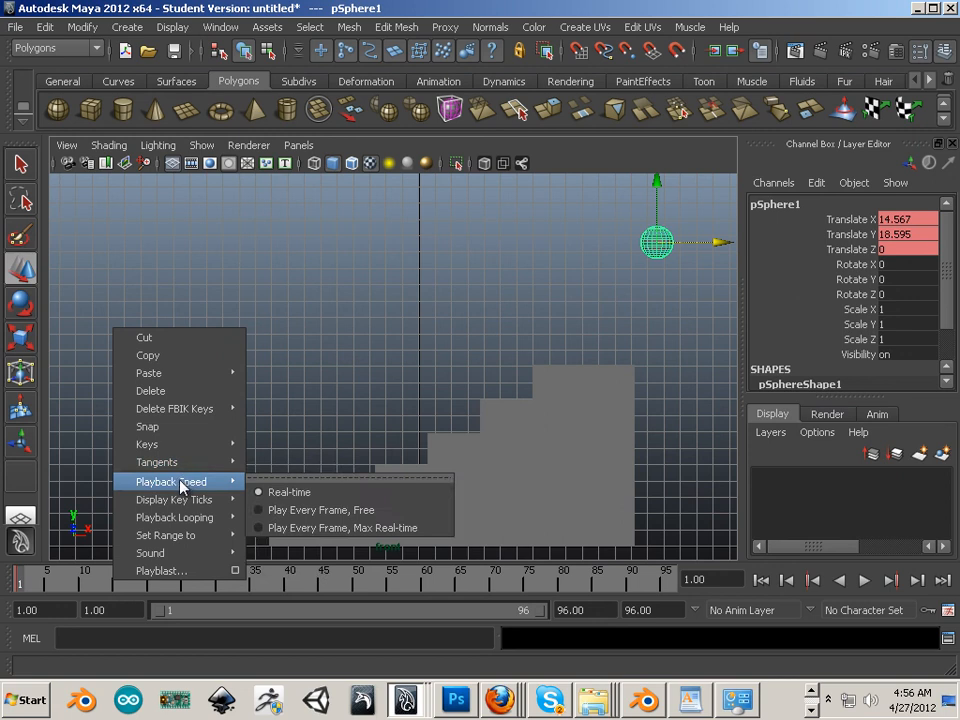
left_click(177, 428)
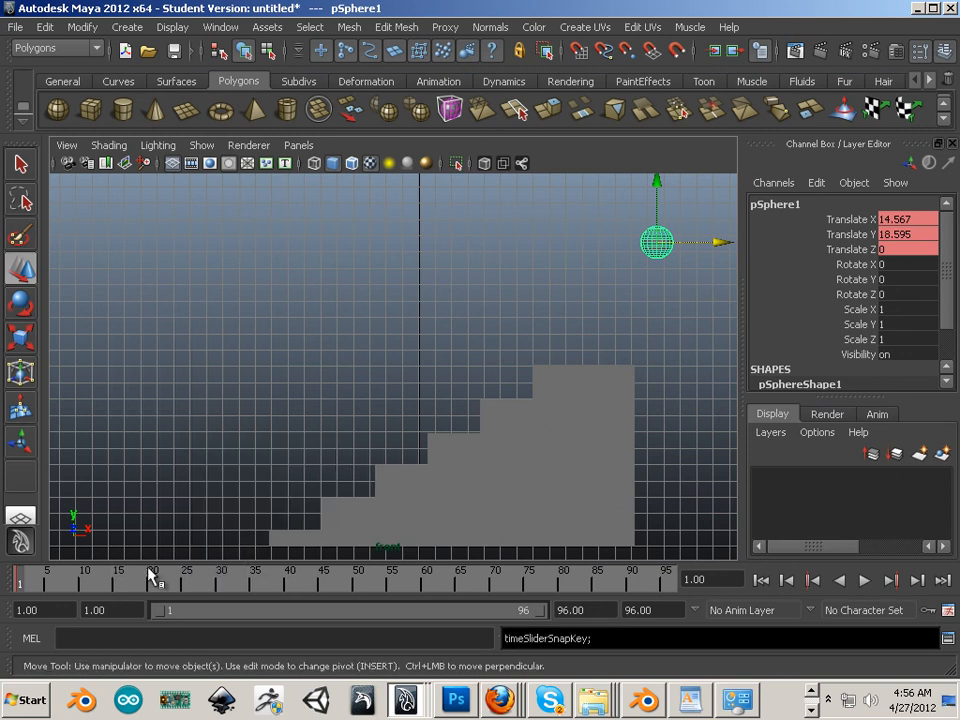
left_click(46, 578)
right_click(46, 578)
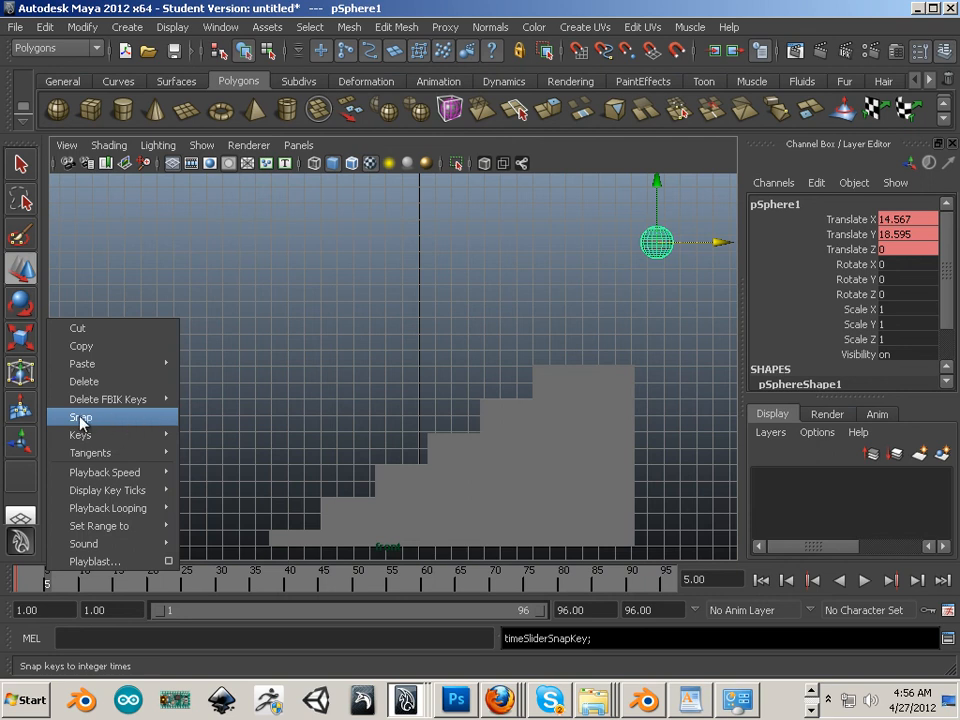
left_click(128, 584)
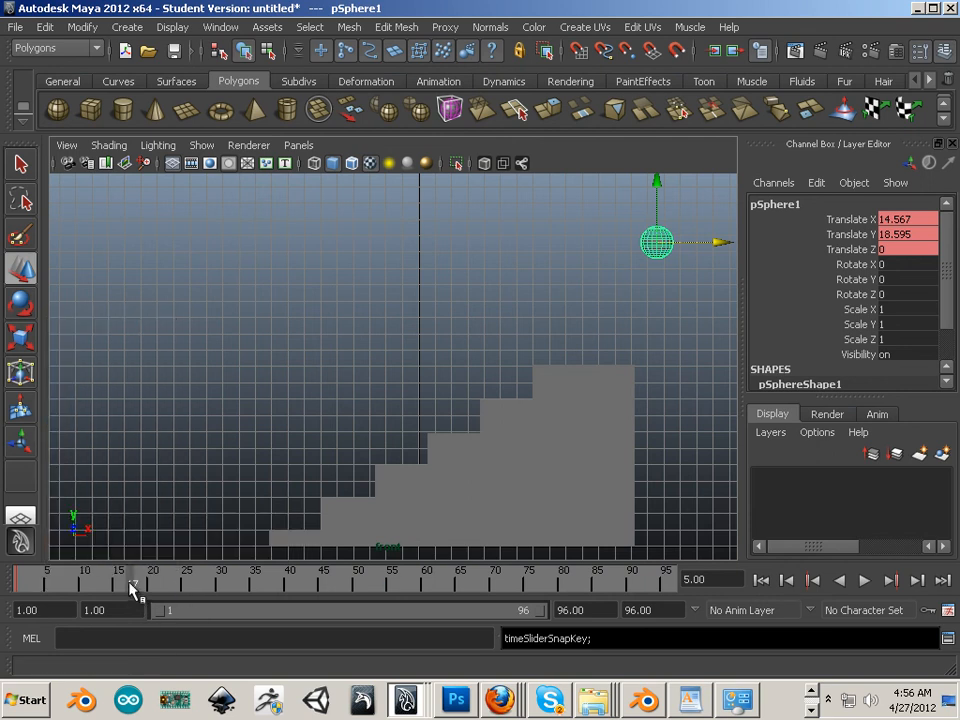
Move the sphere at frame 24 to about X 7.9, Y 12.1 (top step) and at frame 48 to about X 1.5, Y 7.9 (third step).
mouse_move(129, 581)
left_mouse_down()
mouse_move(204, 584)
mouse_move(177, 590)
left_mouse_up()
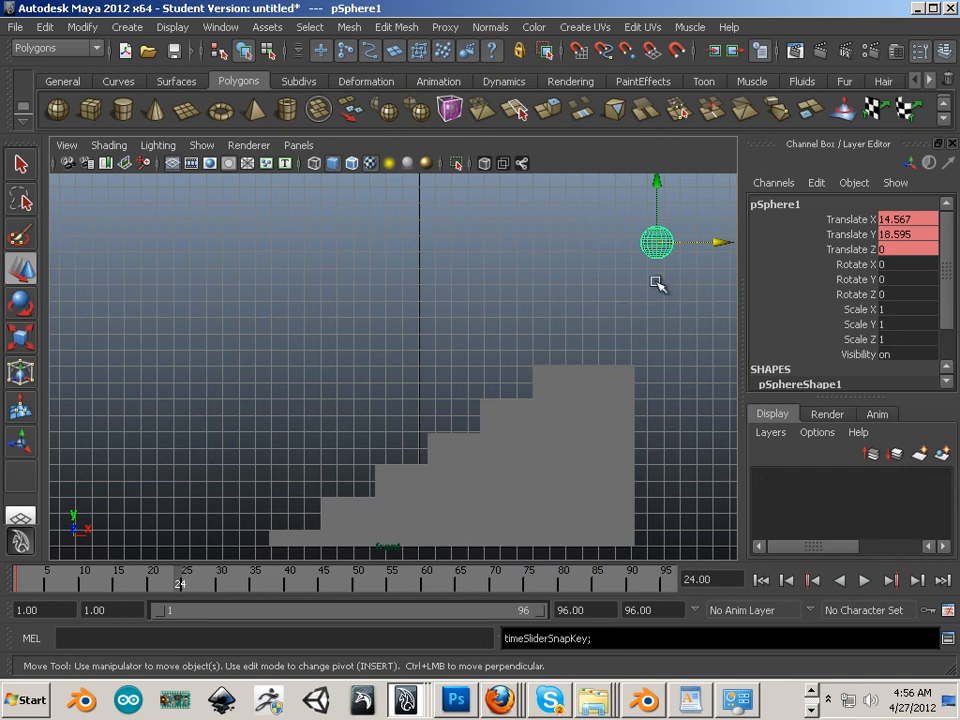
left_click_drag(662, 244, 551, 352)
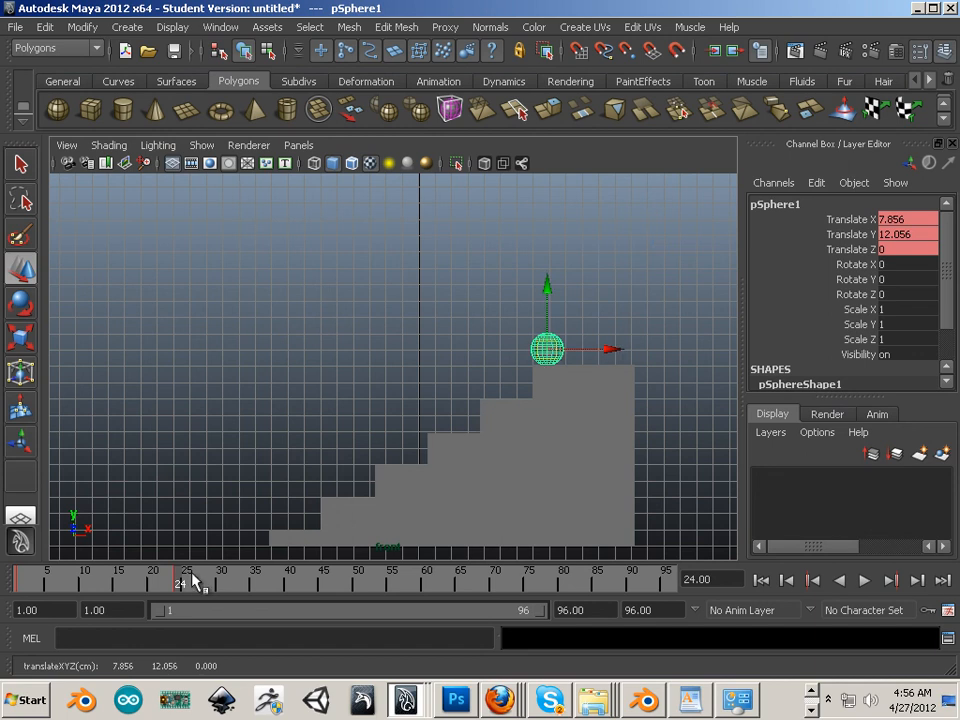
left_click_drag(181, 582, 345, 587)
left_click_drag(546, 350, 442, 419)
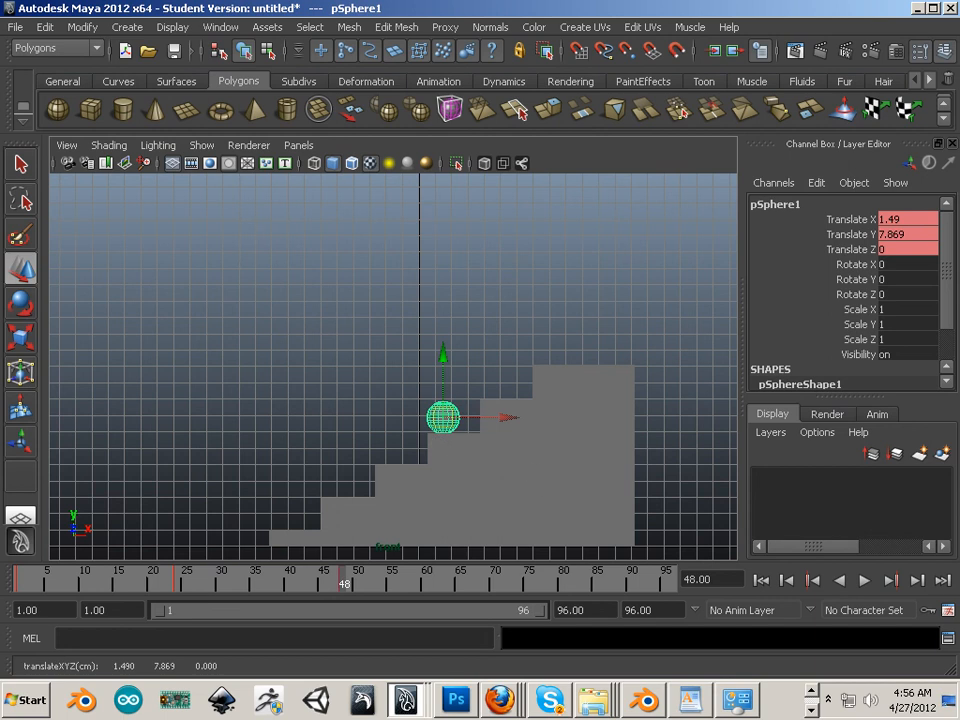
Move the sphere at frame 72 to about X -2.6, Y 5.9 (fourth step) and at frame 96 to about X -8.1, Y 2.0 (lowest step).
left_click(811, 710)
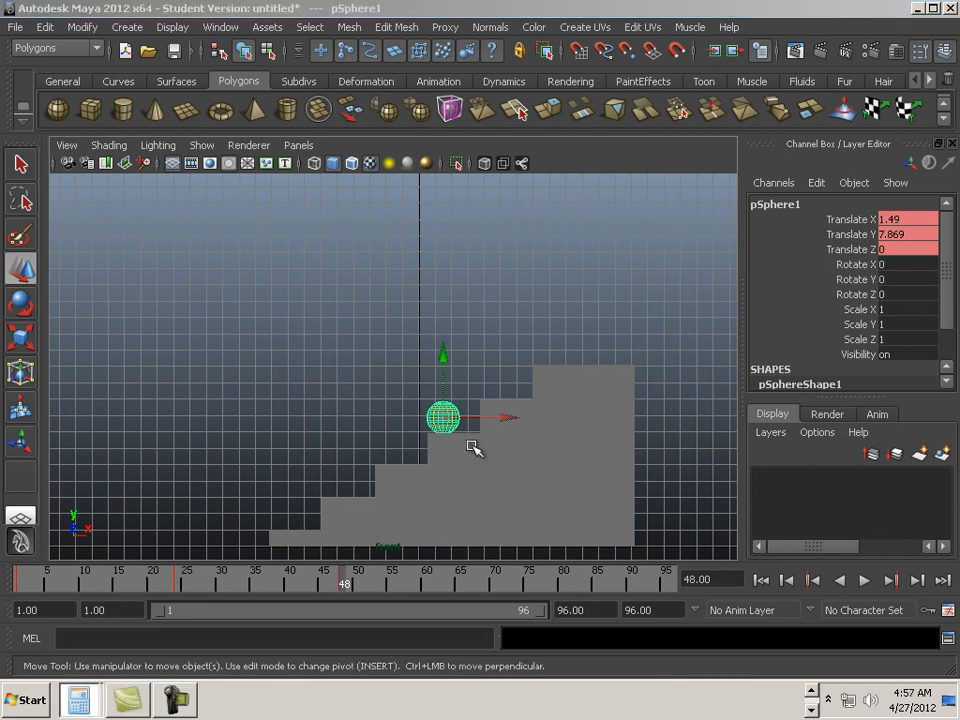
mouse_move(413, 580)
left_mouse_down()
mouse_move(500, 576)
mouse_move(495, 582)
mouse_move(508, 585)
left_mouse_up()
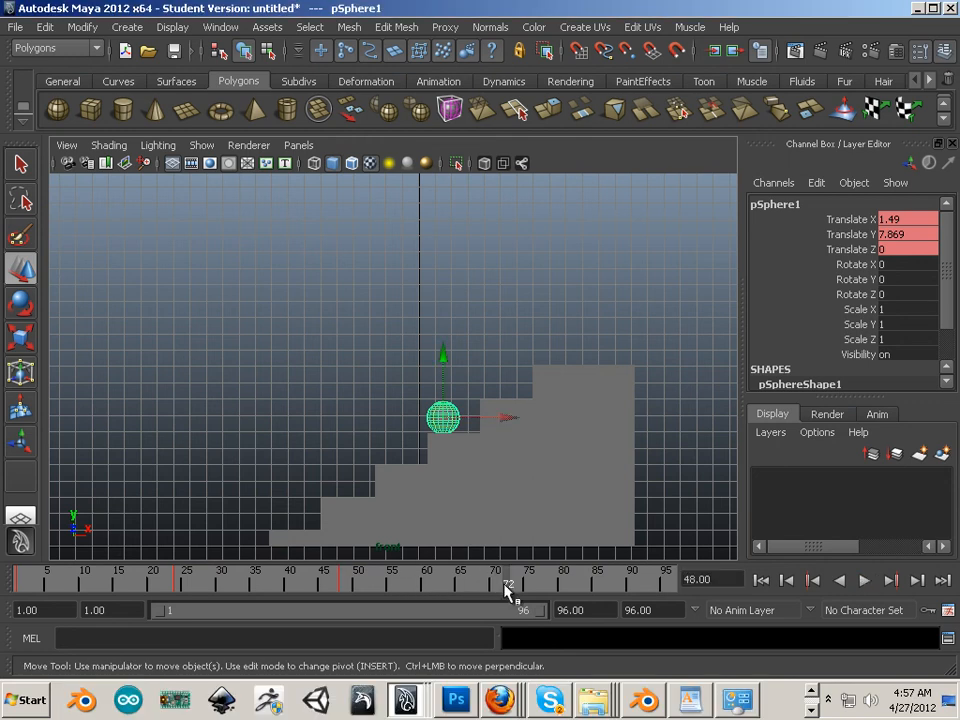
left_click_drag(448, 423, 380, 453)
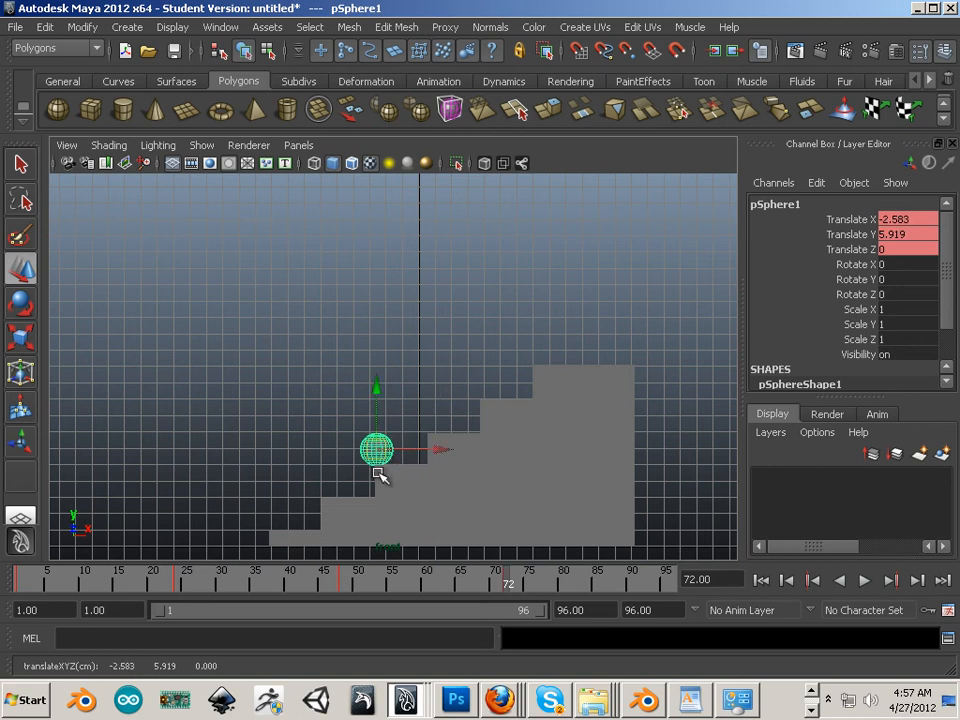
key("alt+v")
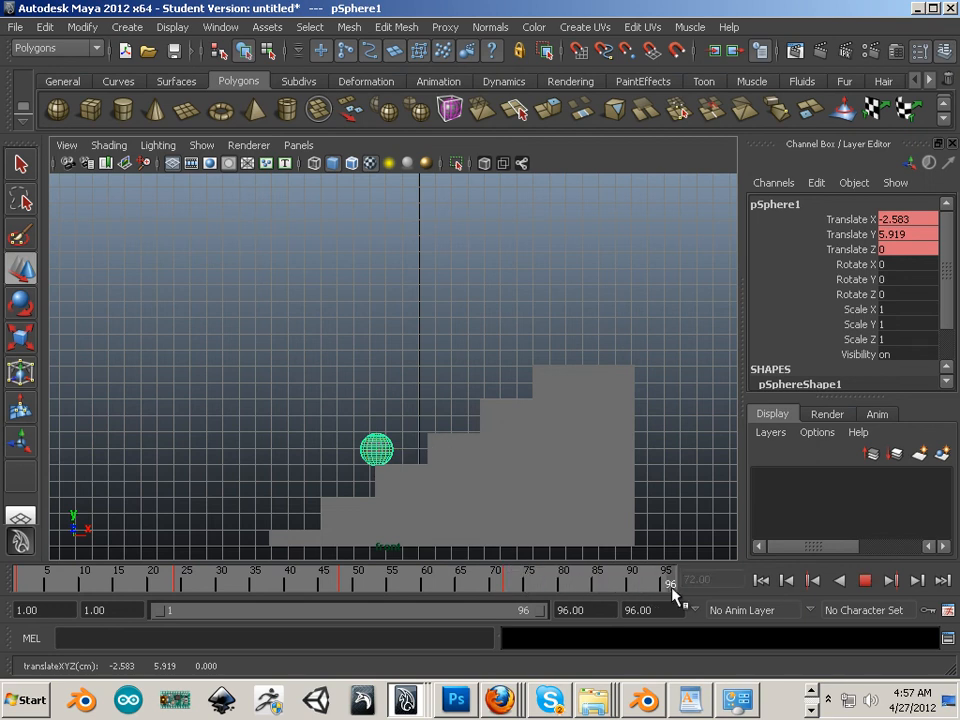
left_click_drag(376, 449, 282, 512)
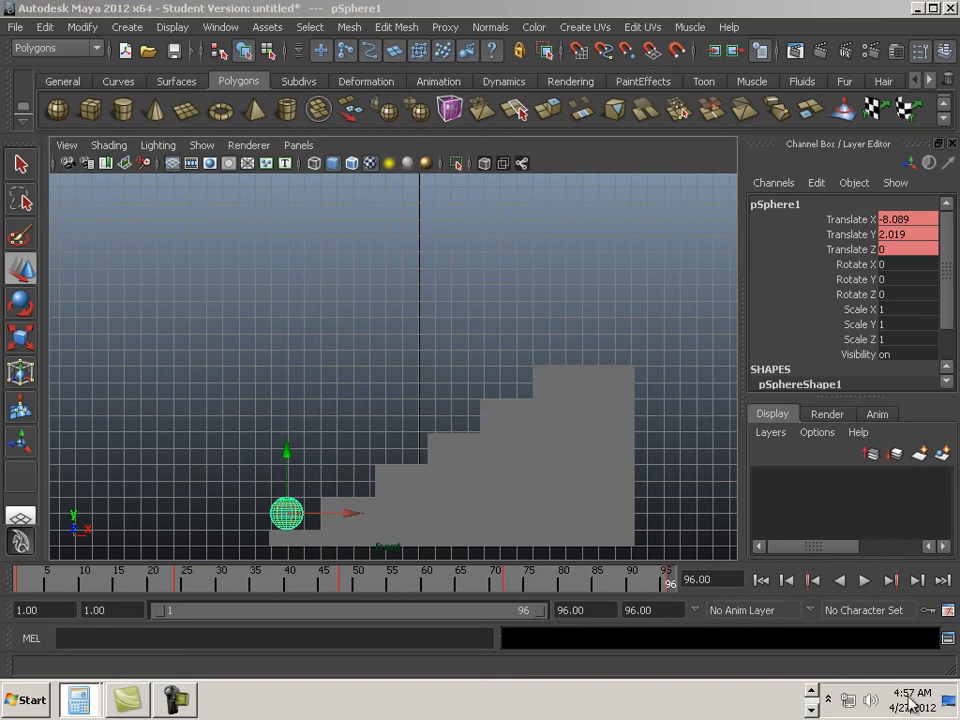
Set the end time of the animation to 120 and extend the playback range to cover it.
left_click(595, 603)
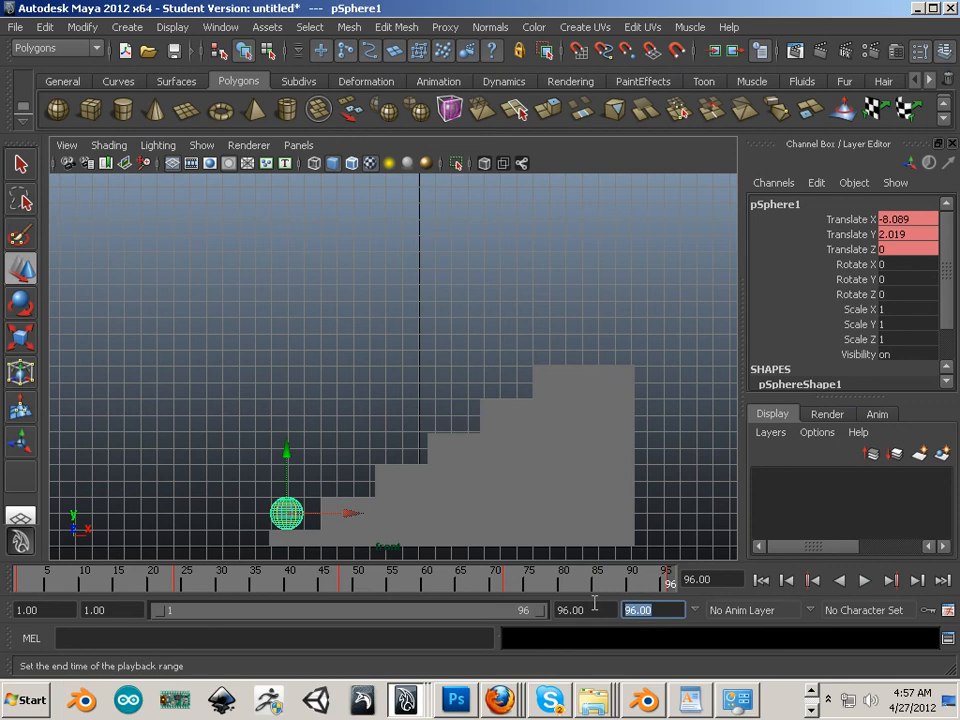
type("120")
key("Return")
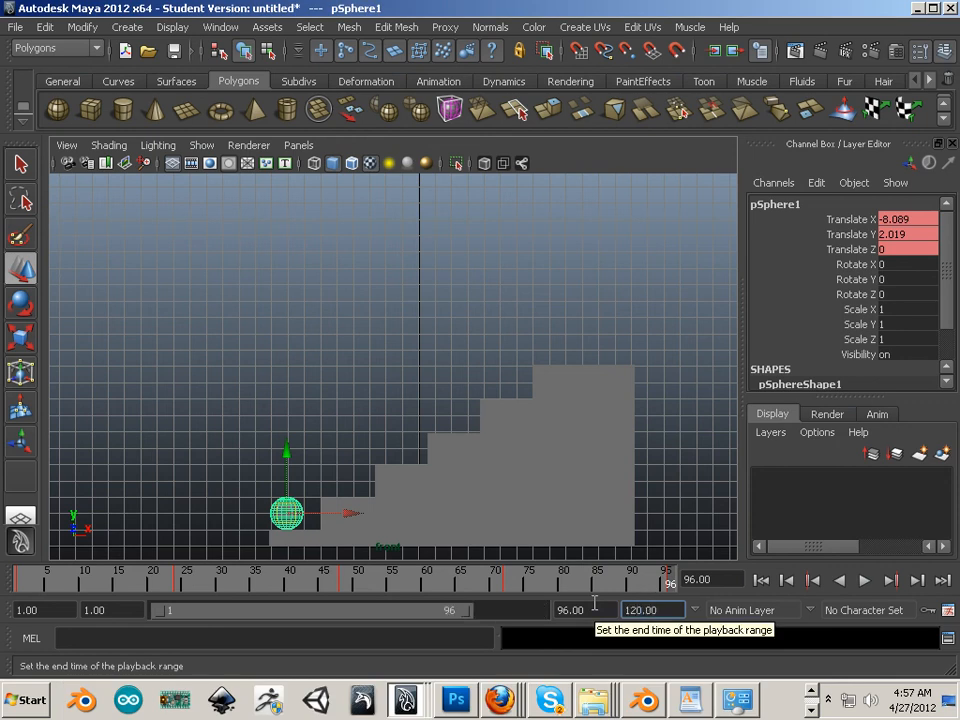
left_click_drag(468, 615, 591, 626)
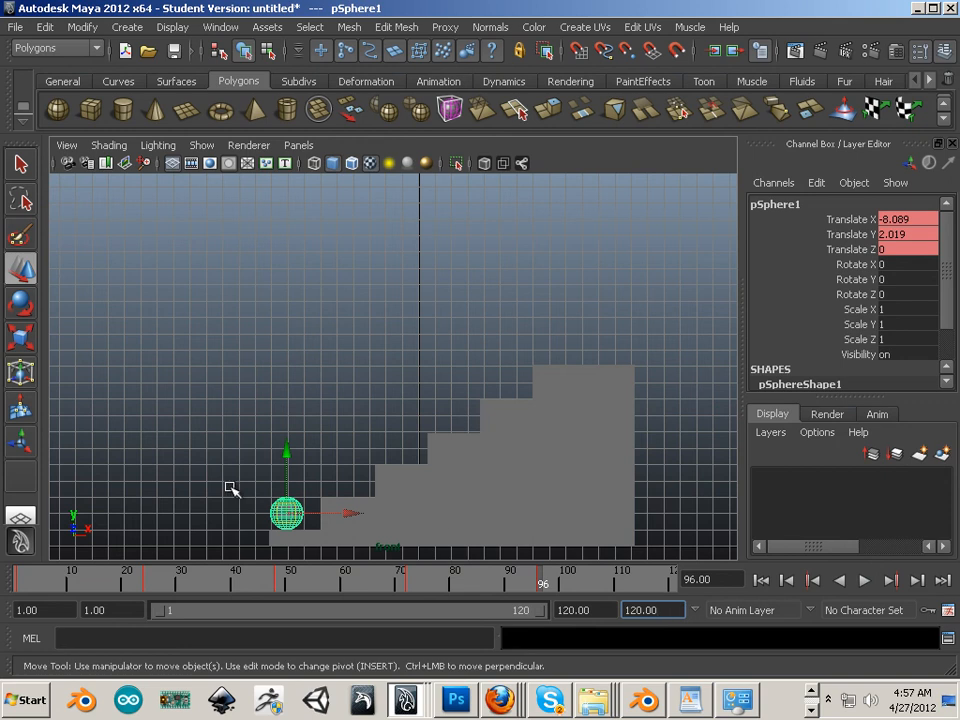
Move the sphere at frame 120 to the ground beyond the lowest step, about X -12.9, Y 1.0, and review the animation.
left_click_drag(291, 516, 222, 535)
left_click_drag(548, 580, 649, 585)
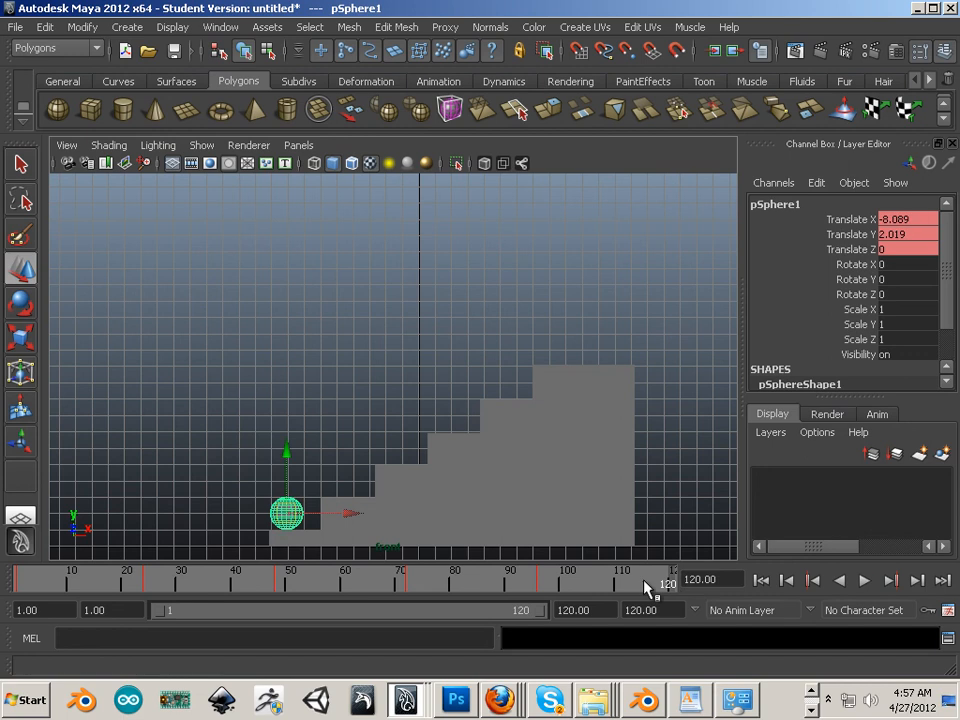
left_click_drag(300, 518, 210, 533)
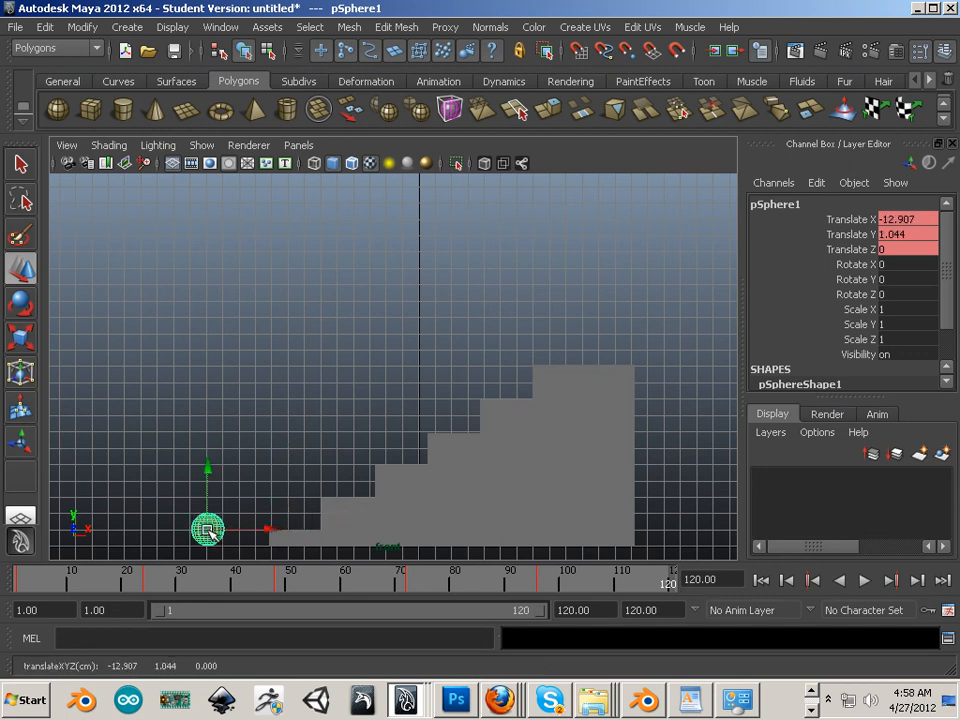
key("alt+v")
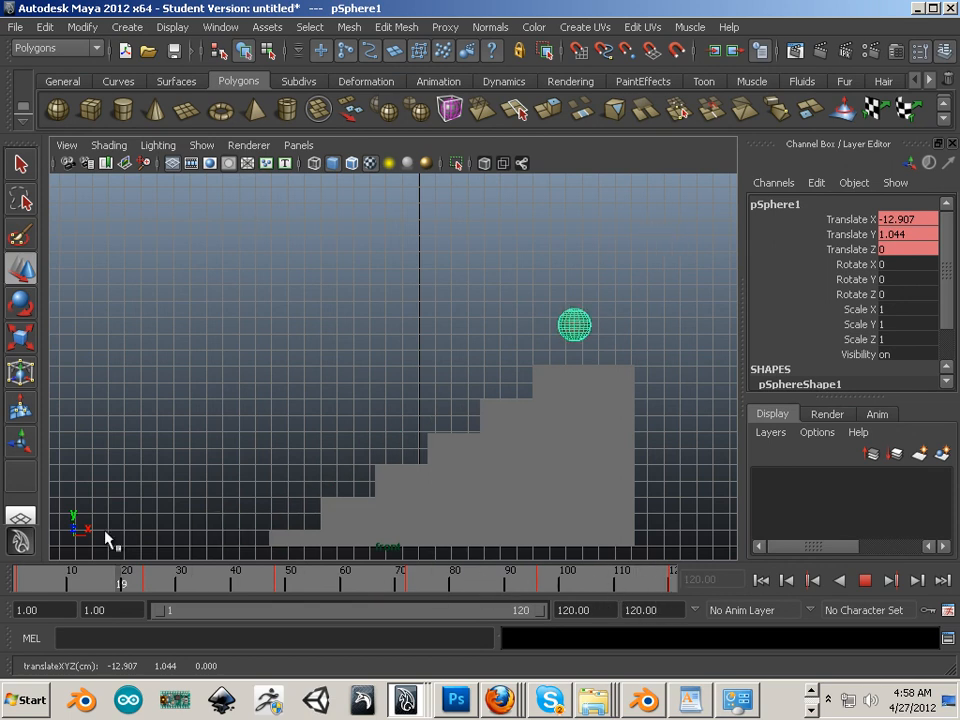
left_click_drag(361, 553, 77, 578)
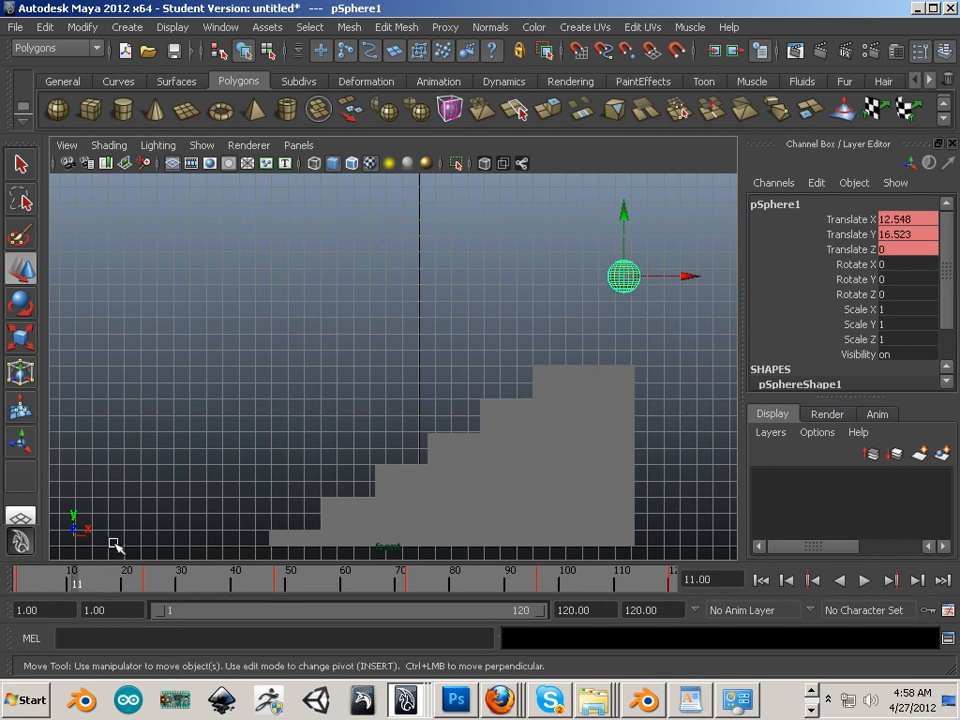
Scrub through the animation to examine the sphere's path, especially midway between the keys at frames 1 and 24.
key("alt+v")
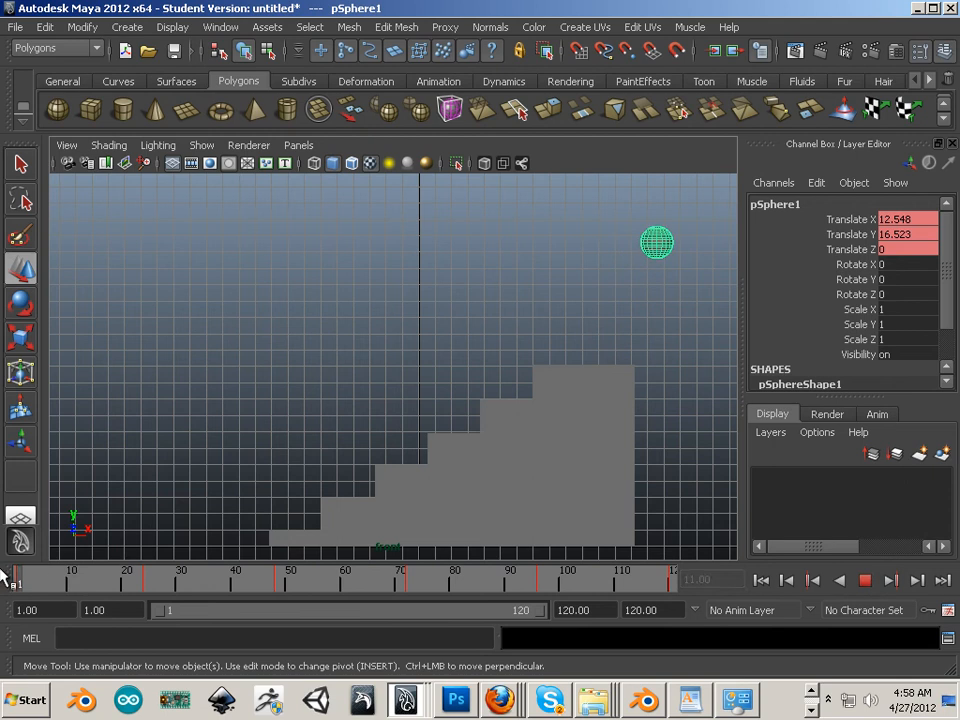
left_click(15, 568)
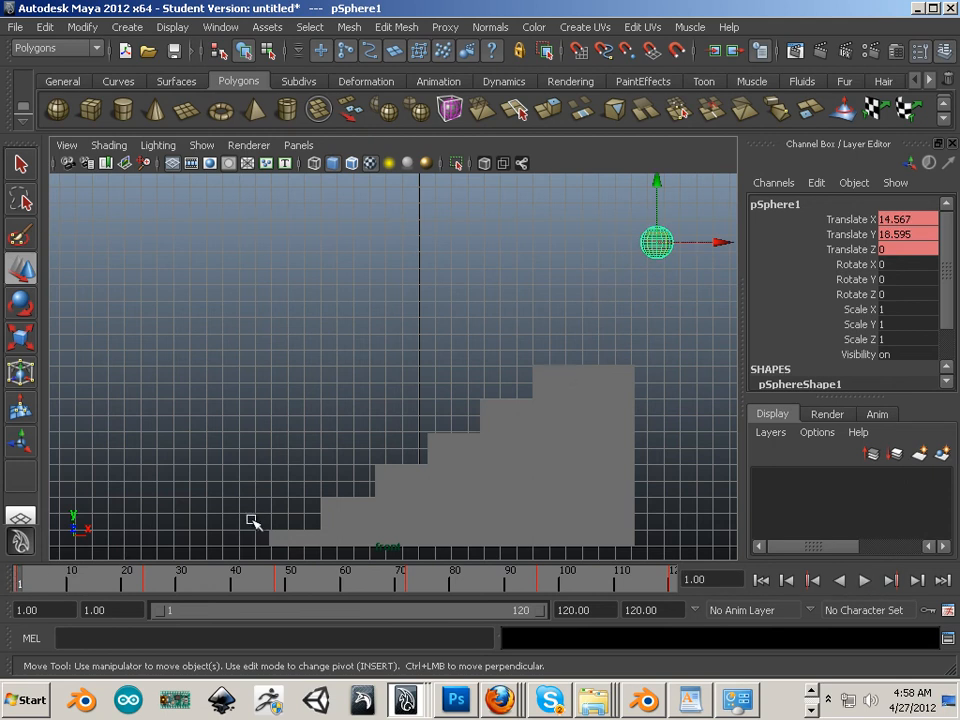
key("alt+v")
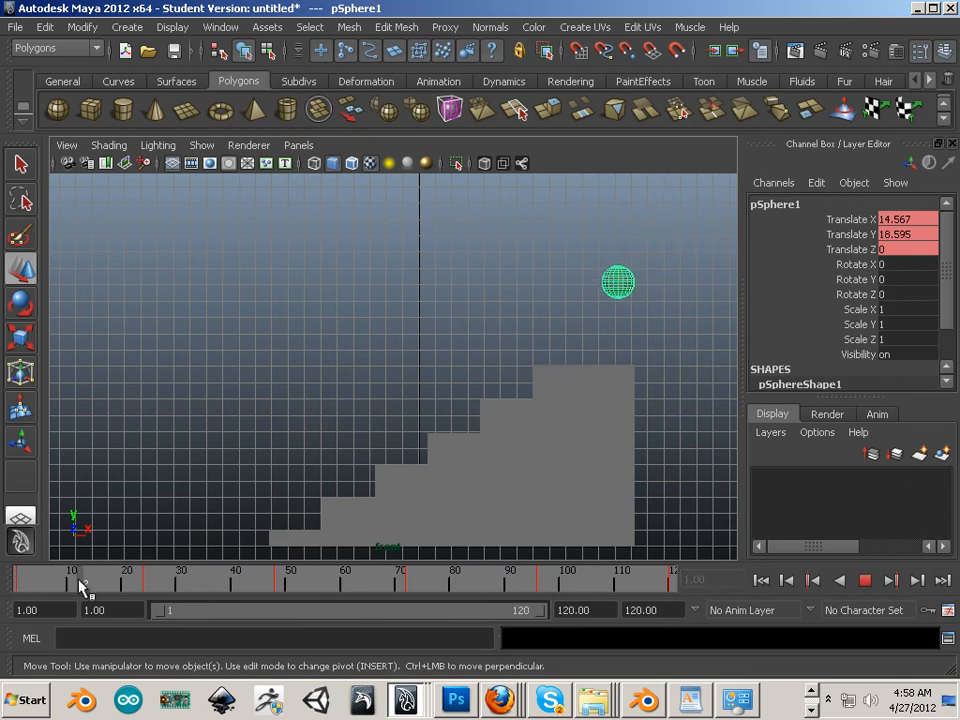
left_click(70, 585)
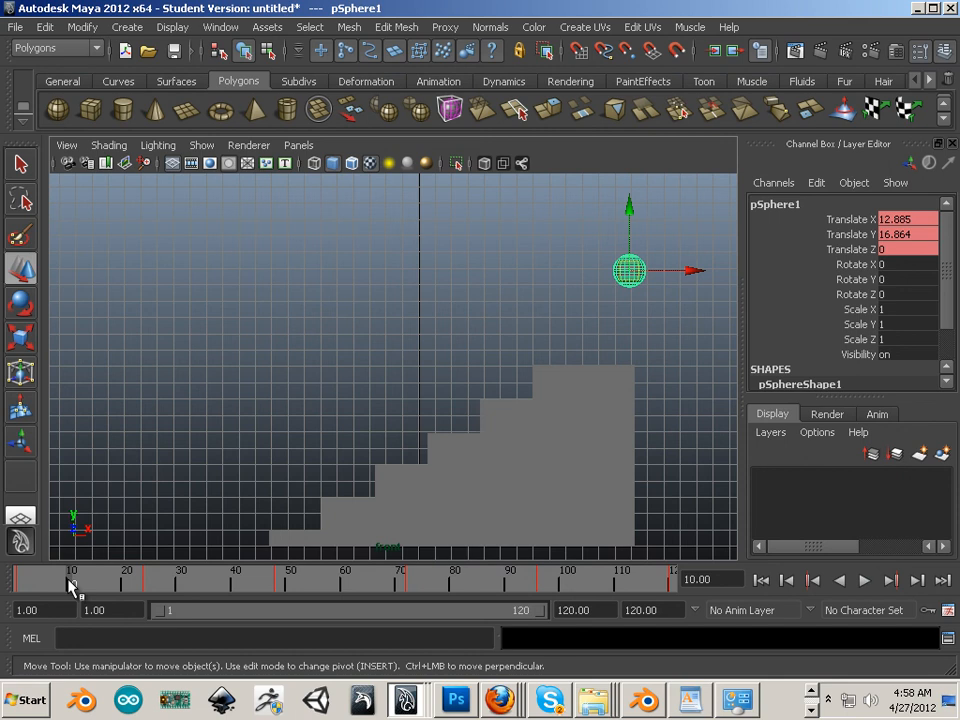
key("alt+v")
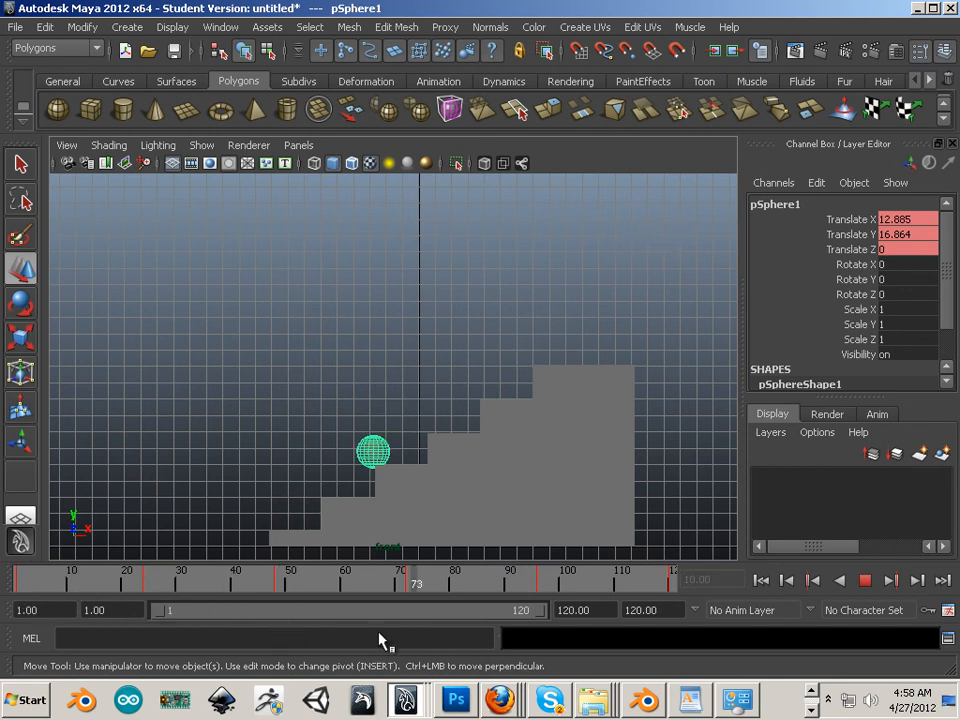
key("alt+v")
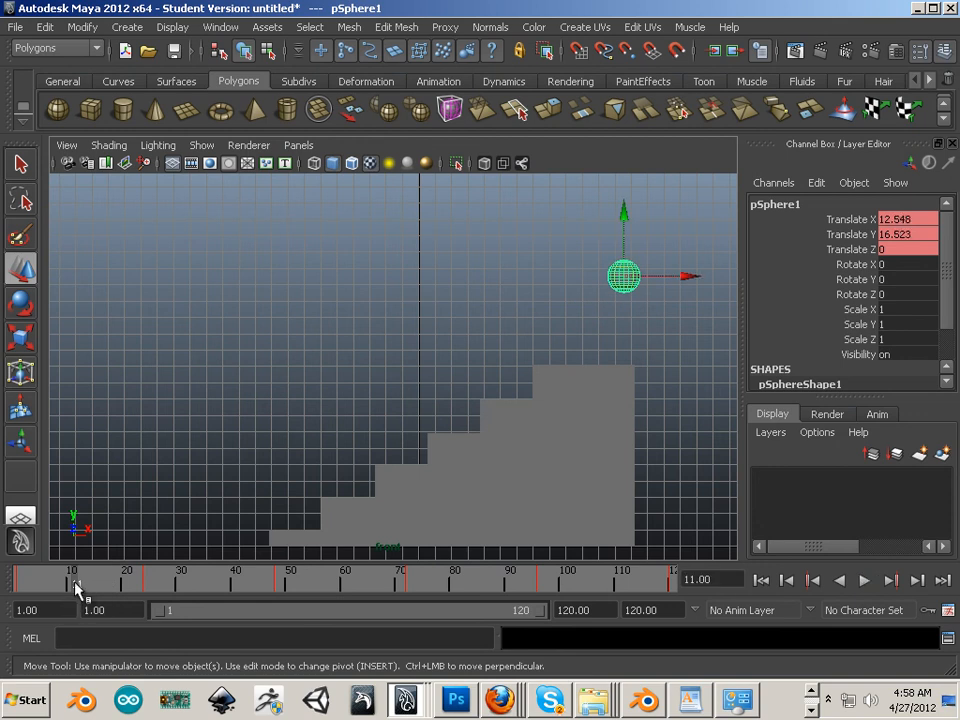
left_click(82, 588)
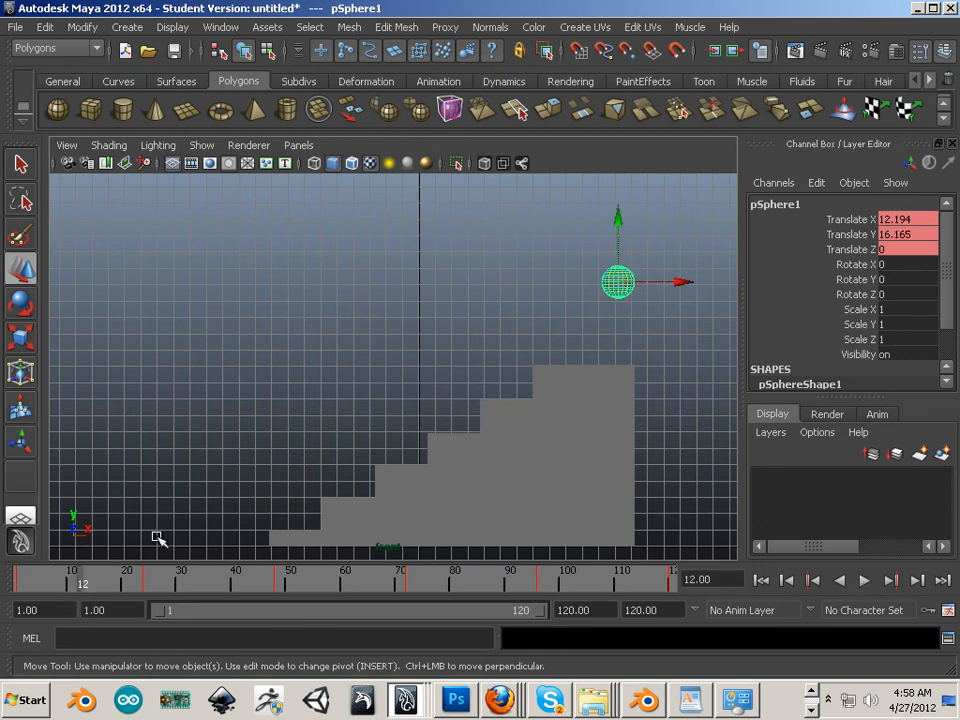
key("alt+v")
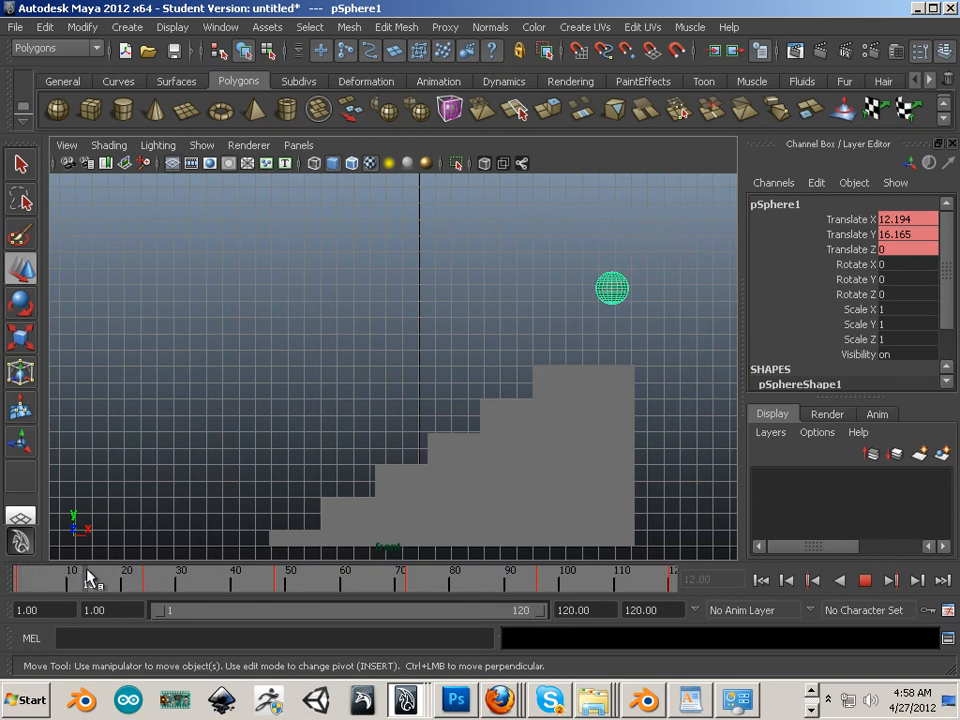
Raise the sphere to about Y 17.9 at frame 13 and to about Y 15.0 at frame 35.
left_click_drag(158, 590, 88, 594)
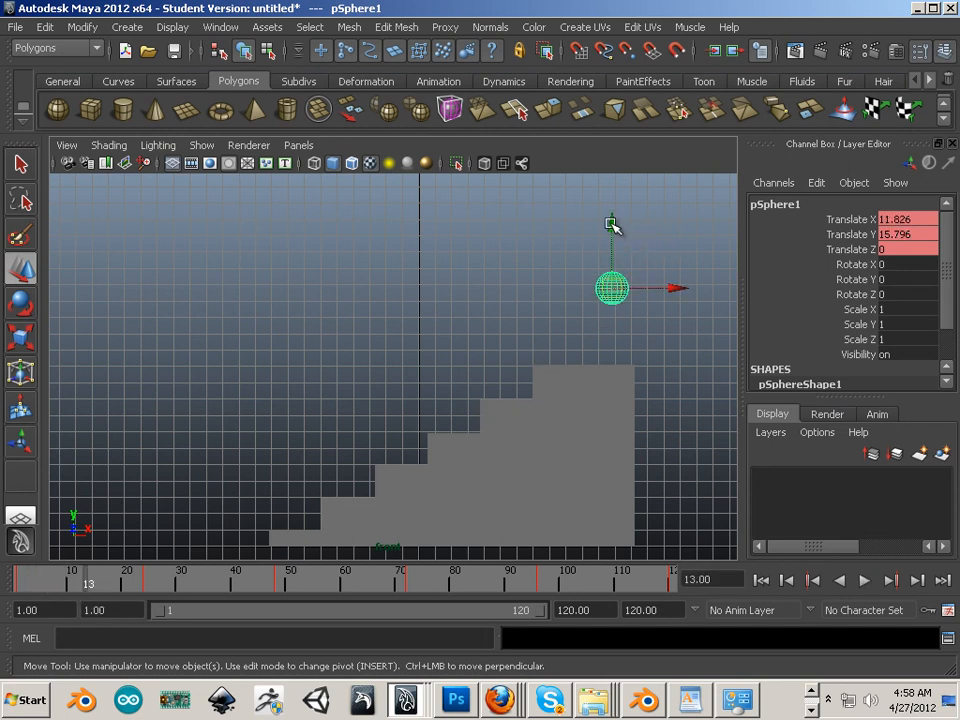
left_click_drag(612, 226, 613, 188)
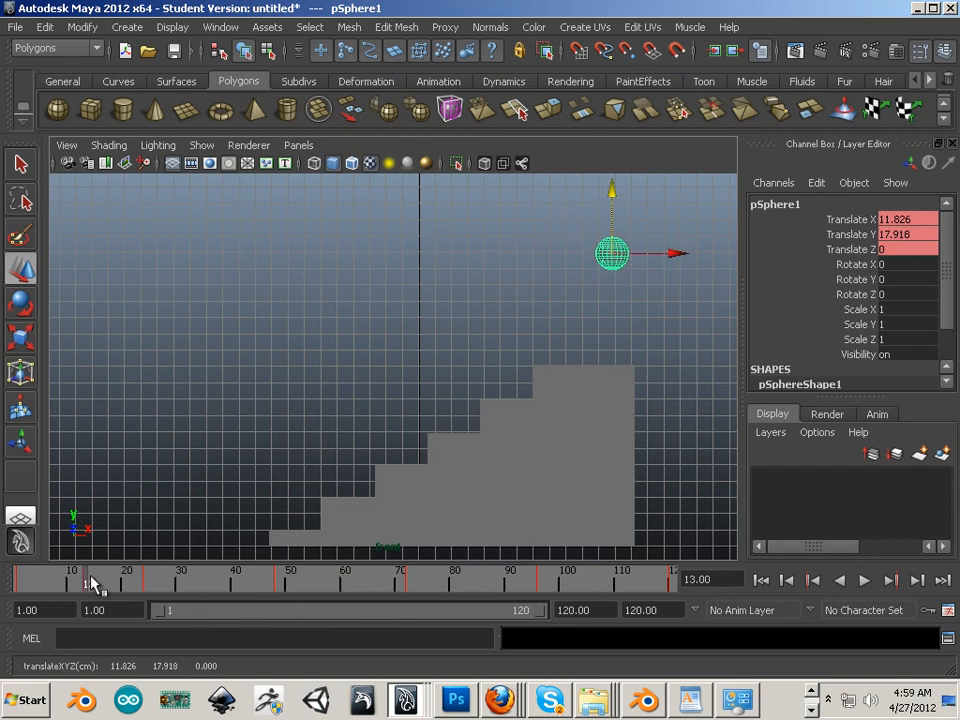
left_click_drag(90, 583, 208, 594)
key("w")
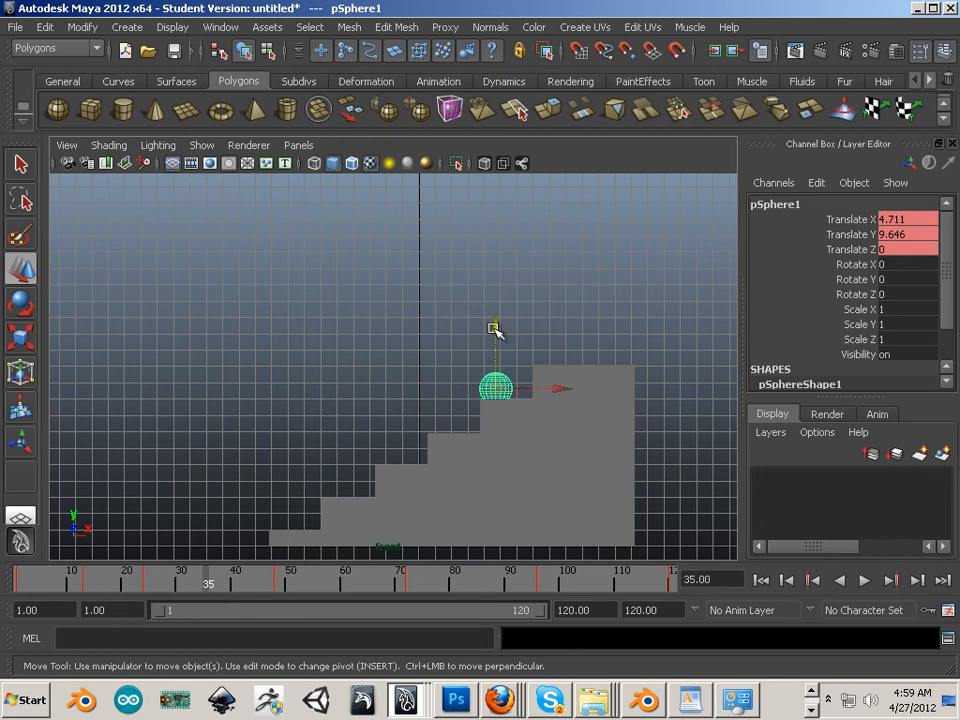
left_click_drag(494, 330, 494, 258)
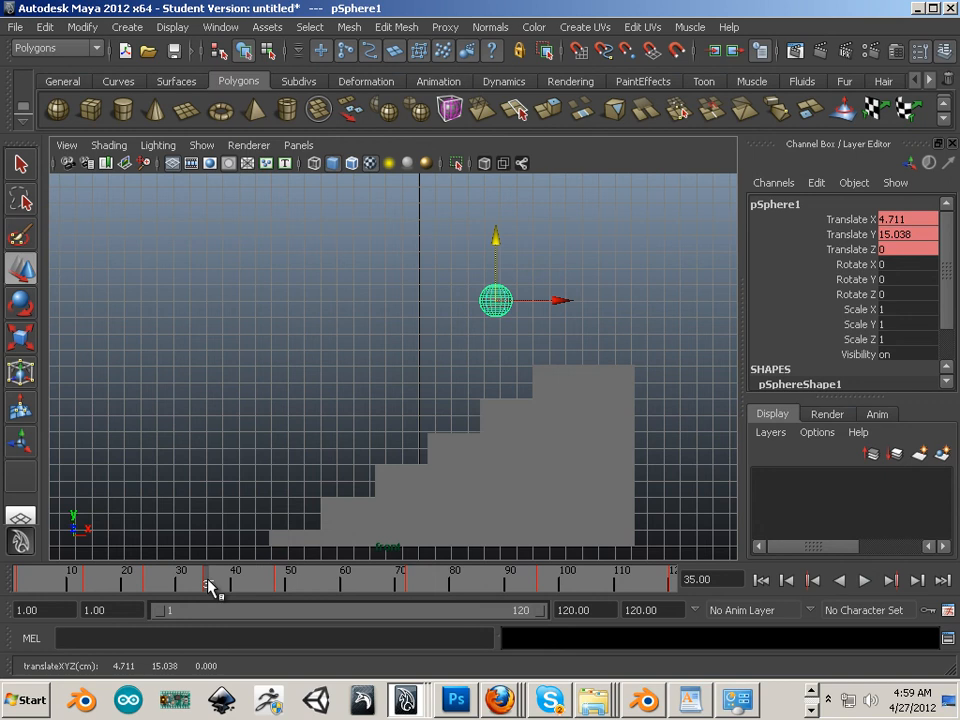
Raise the sphere at frame 59 to about Y 10.1 for the bounce between the third and fourth steps.
key("alt+v")
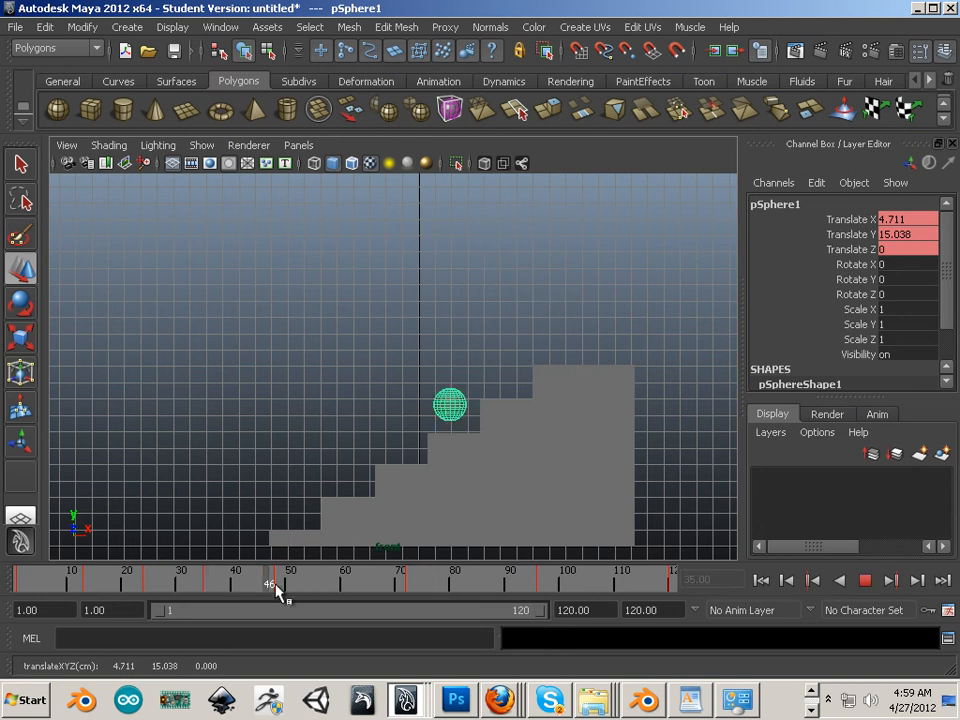
left_click(343, 586)
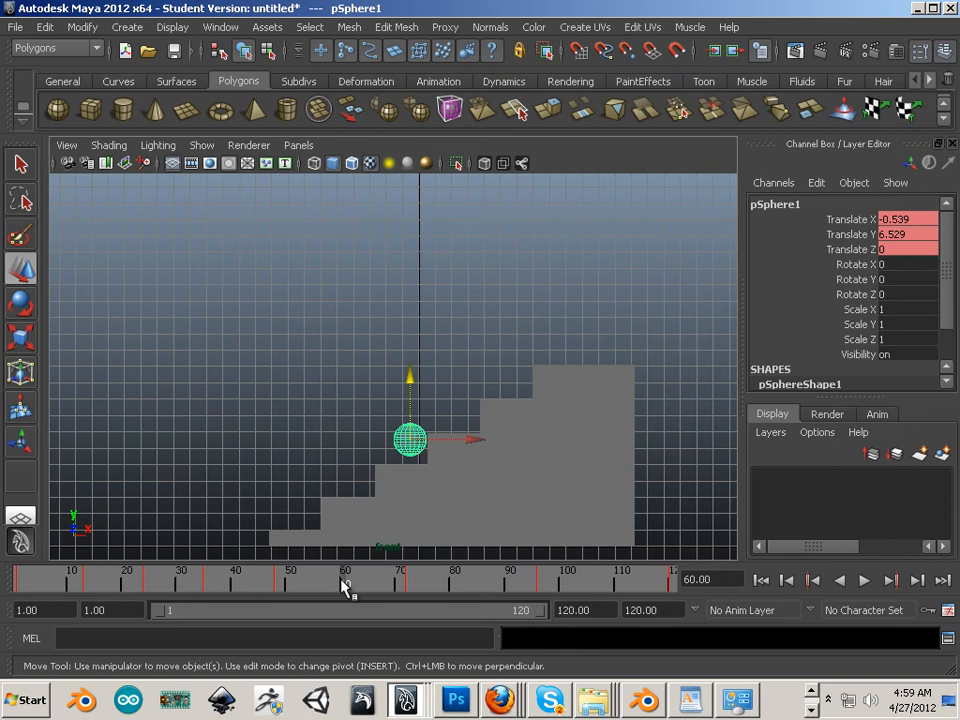
left_click_drag(343, 583, 339, 583)
left_click_drag(418, 382, 423, 326)
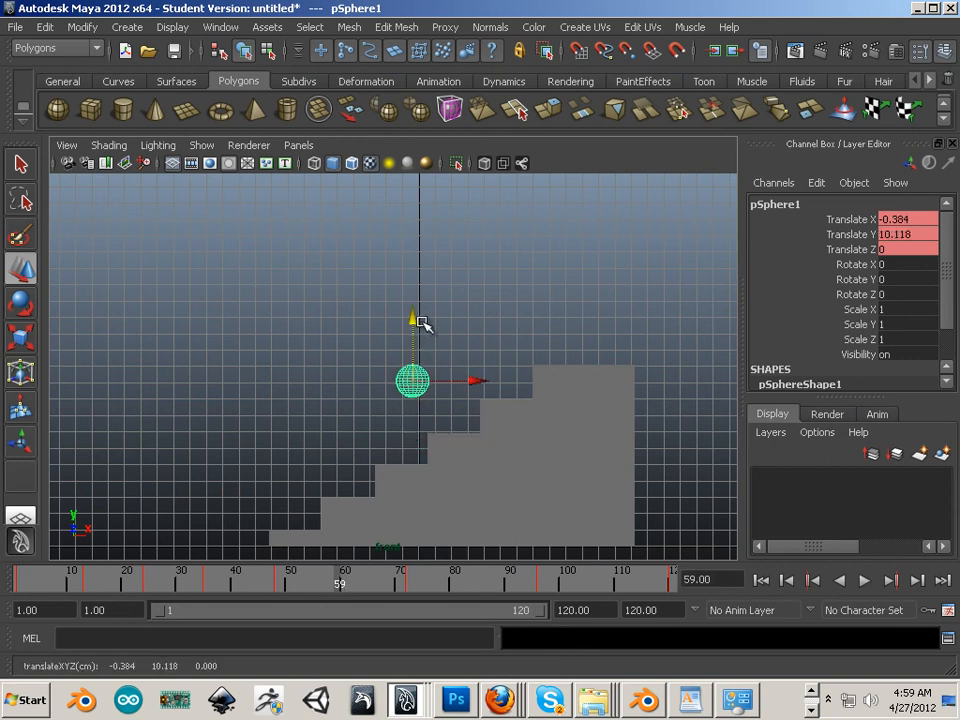
Raise the sphere to about Y 5.6 at frame 84 and to about Y 2.6 at frame 106.
key("alt+v")
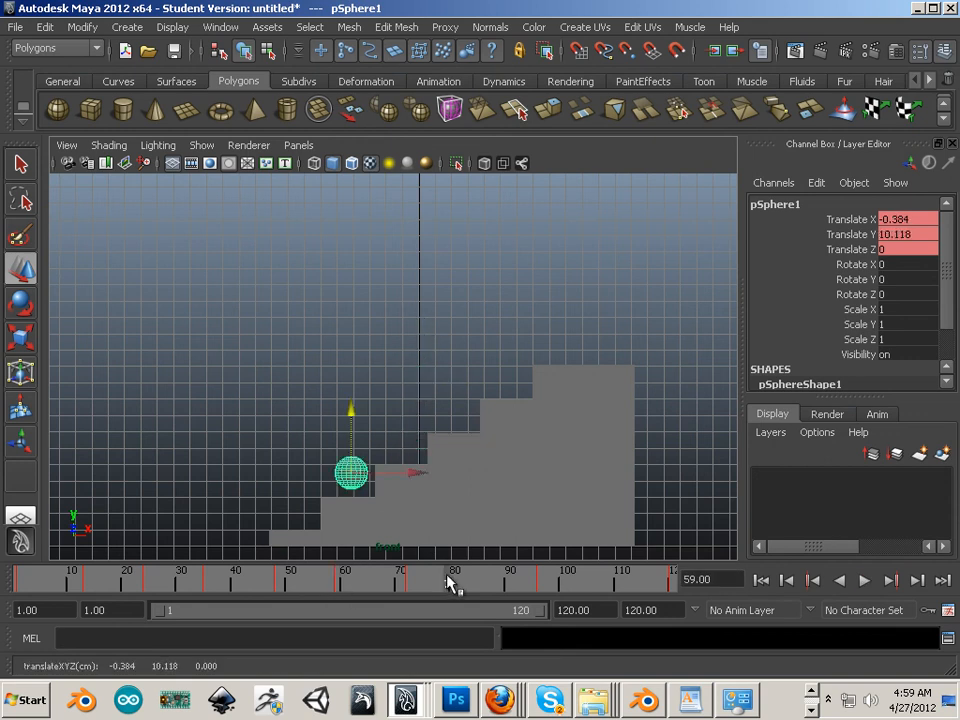
left_click(476, 584)
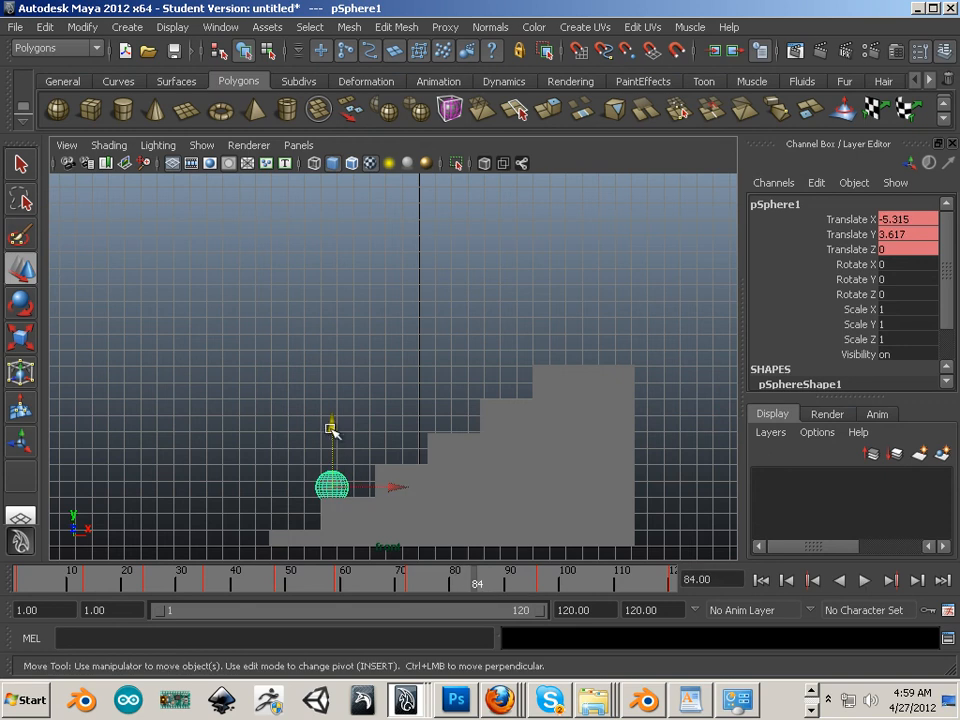
left_click_drag(332, 427, 335, 395)
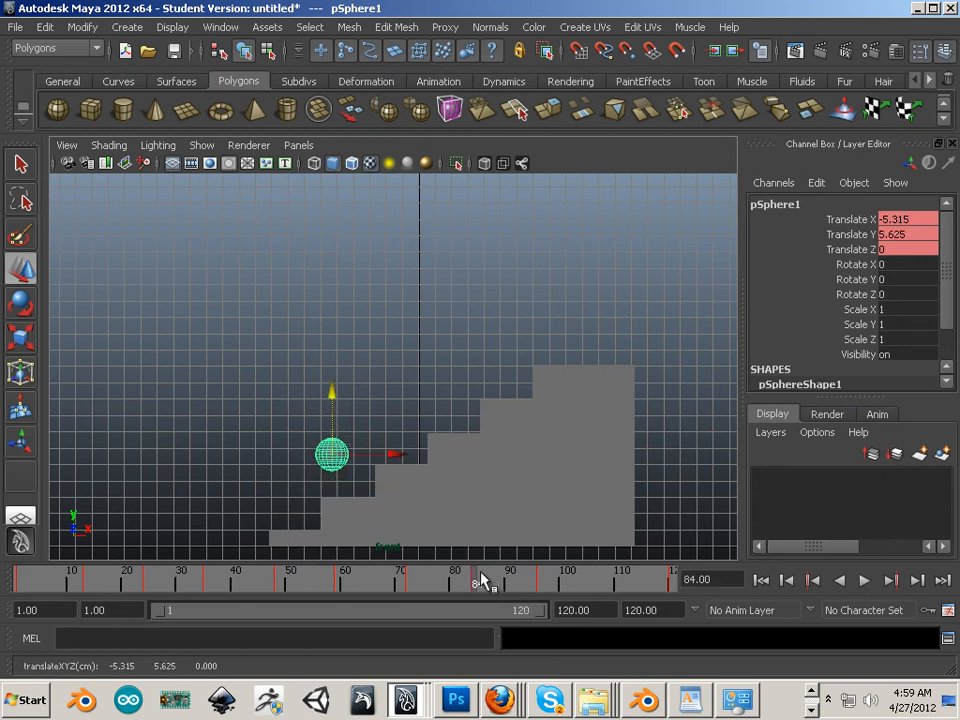
left_click_drag(481, 580, 600, 580)
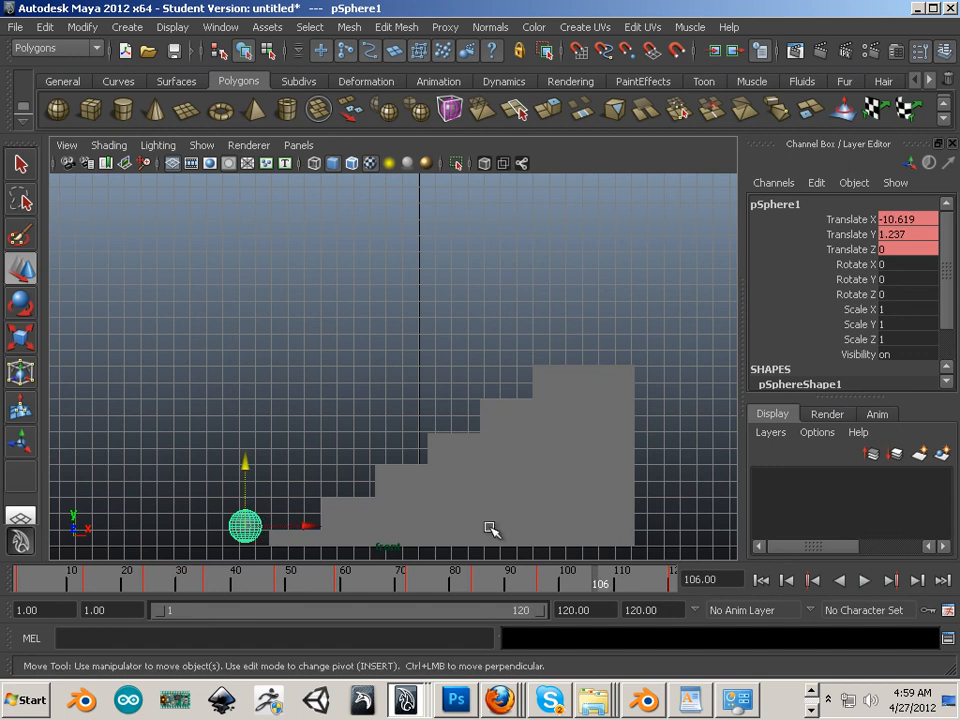
left_click_drag(249, 465, 256, 442)
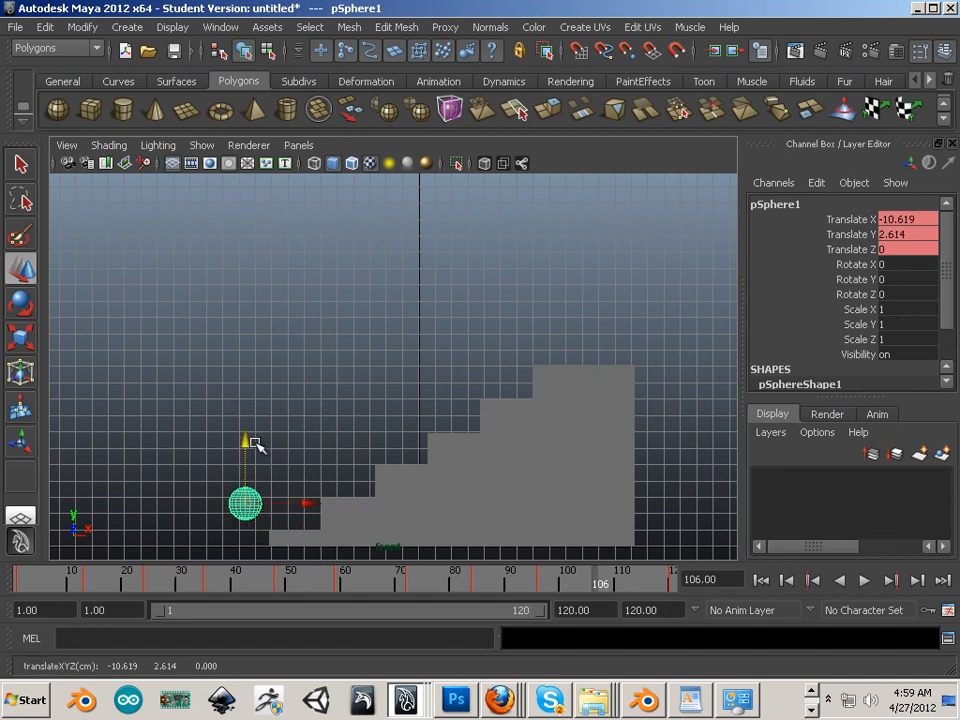
Review the bounces from frame 1, raise the sphere at frame 84 to about Y 7.0, and play the animation again.
key("alt+v")
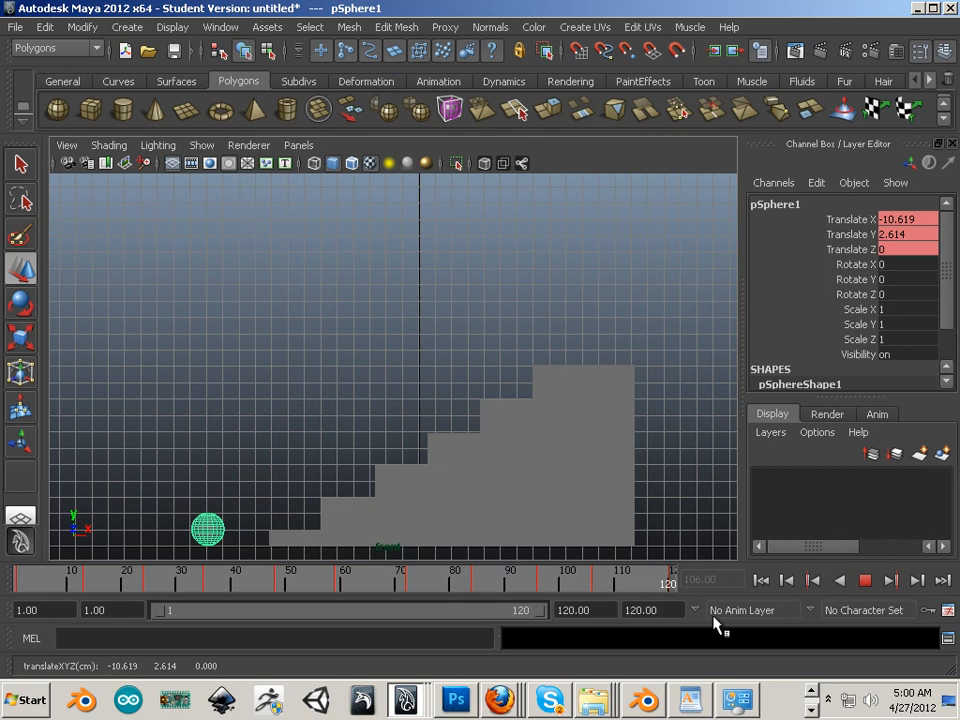
left_click_drag(582, 583, 2, 581)
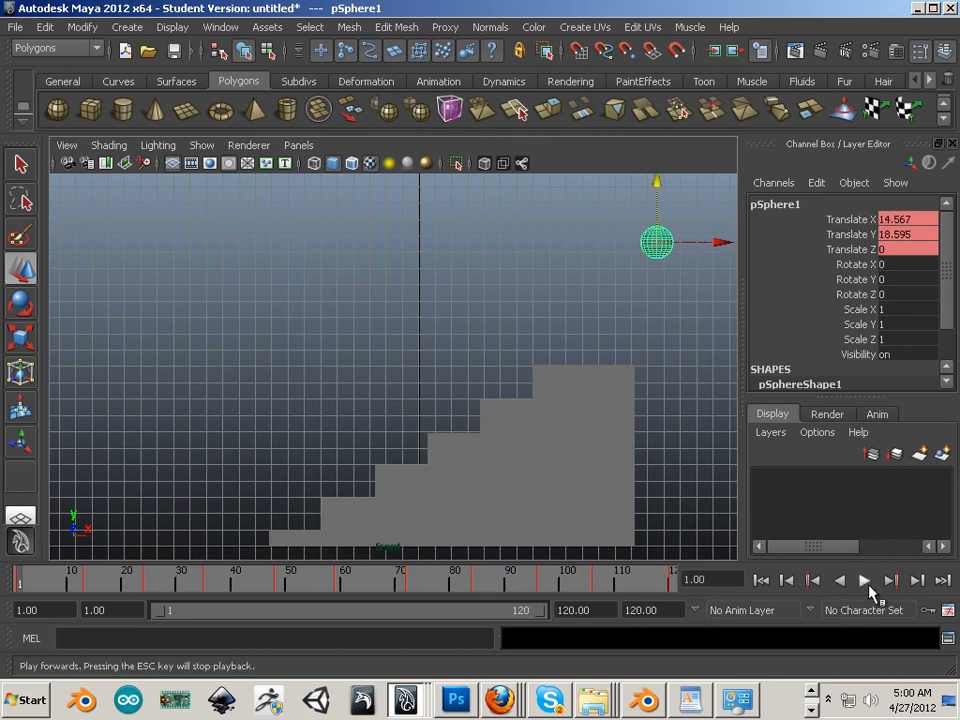
left_click(865, 585)
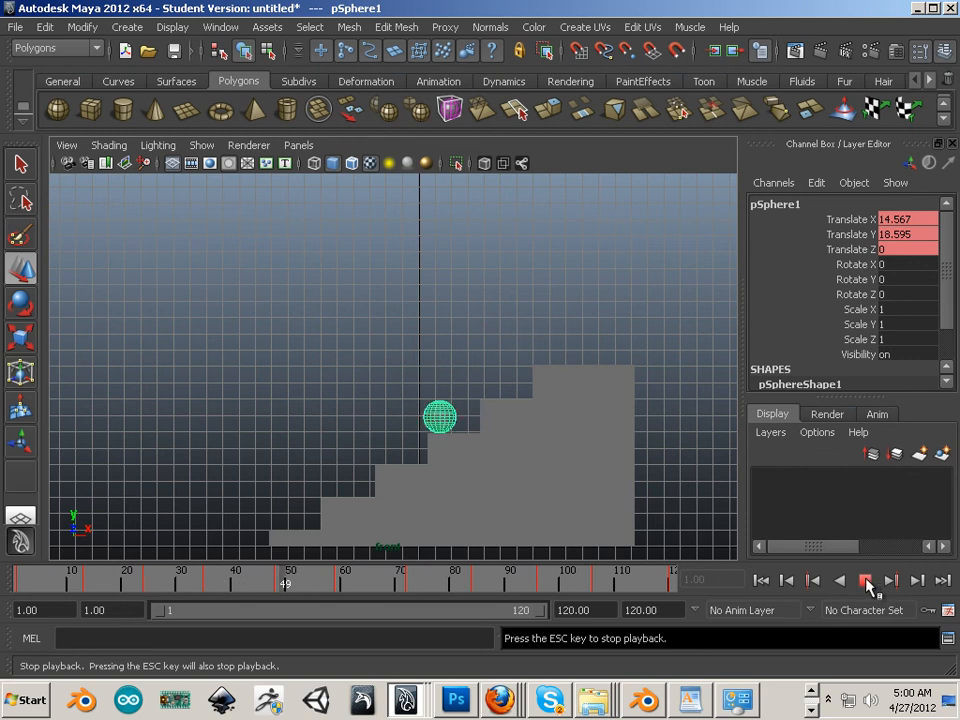
left_click(866, 581)
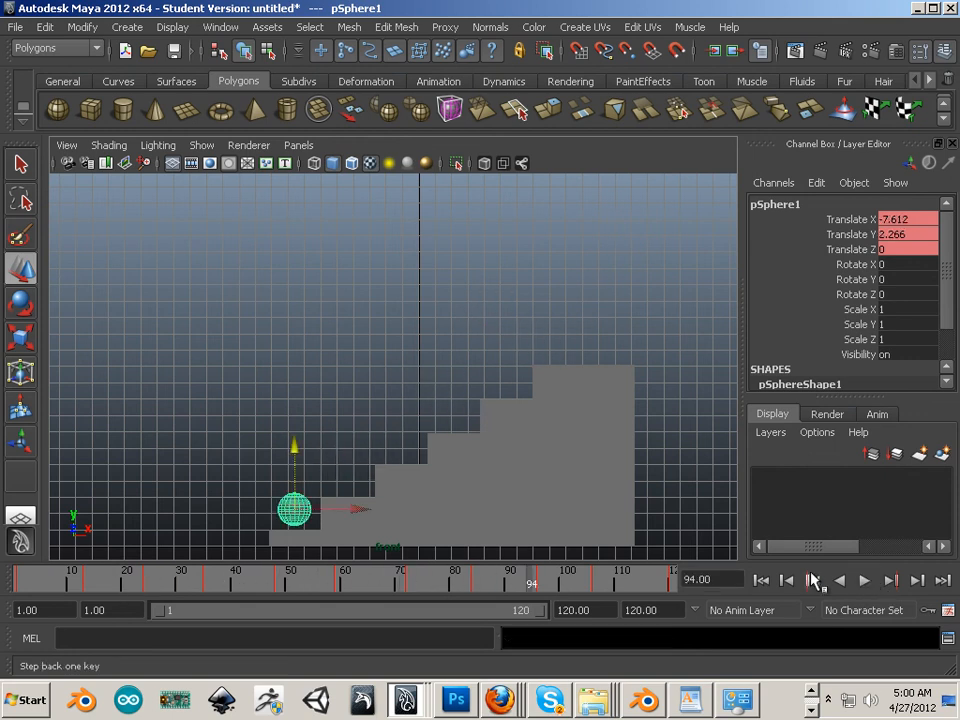
left_click_drag(515, 580, 476, 589)
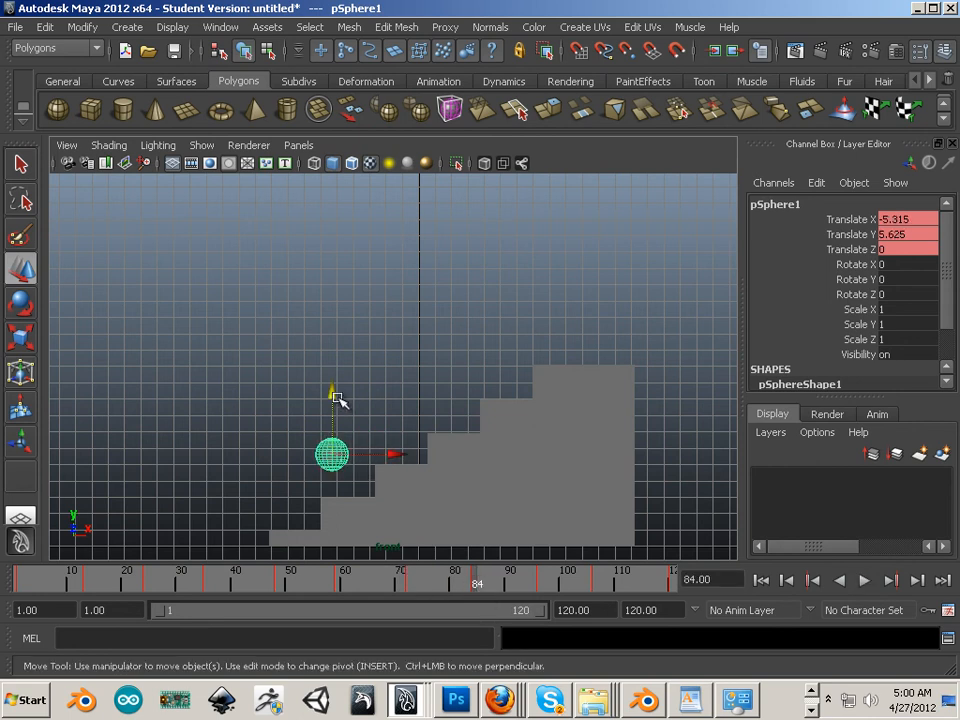
left_click_drag(337, 398, 343, 377)
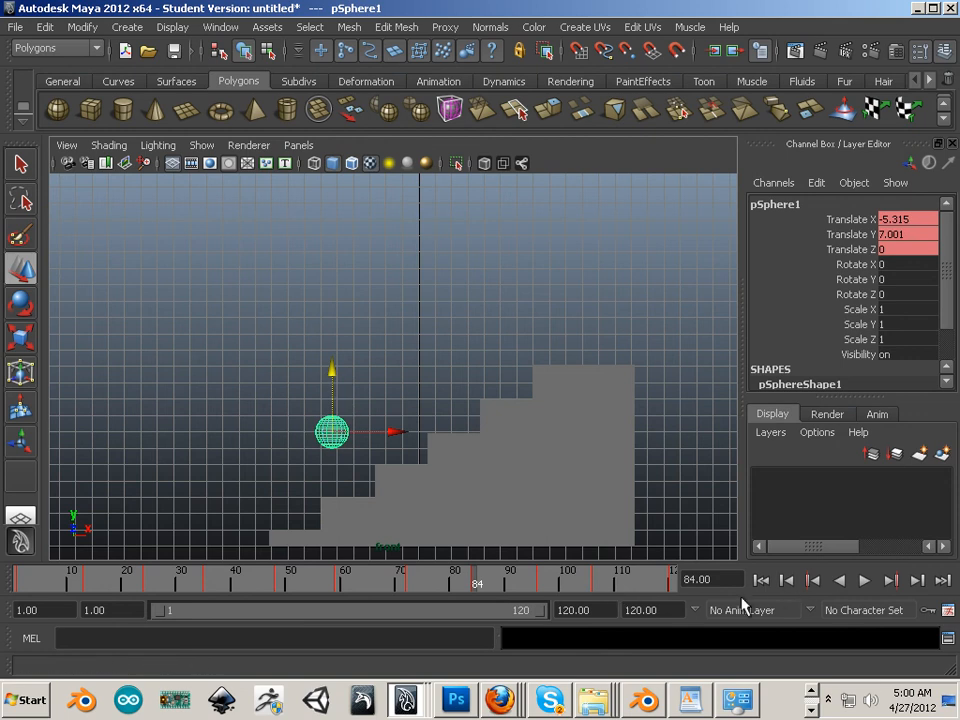
left_click(864, 582)
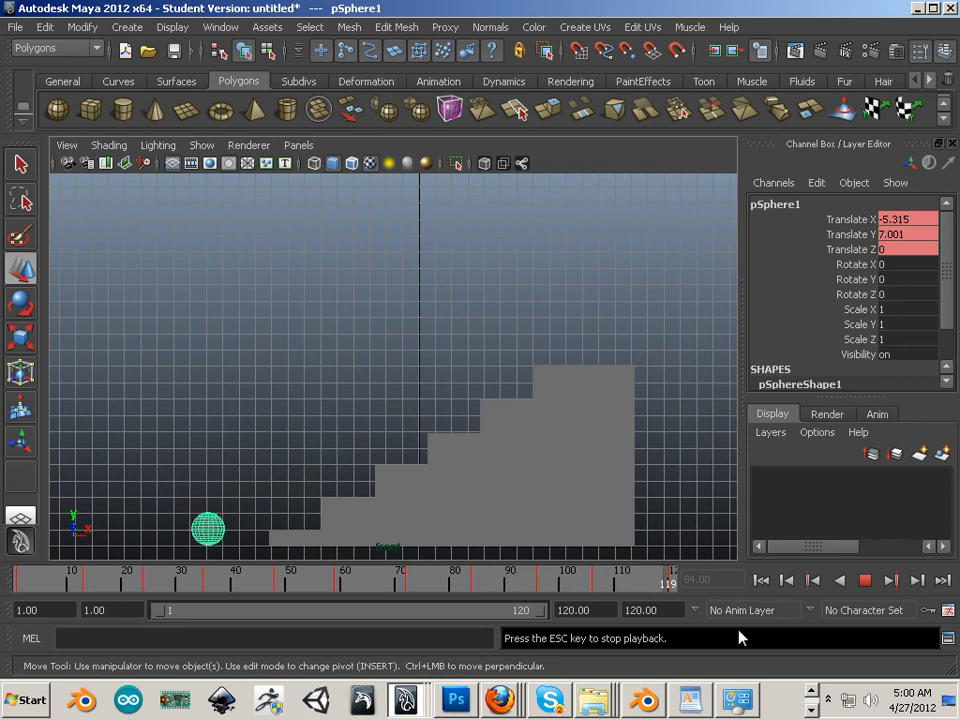
left_click(865, 582)
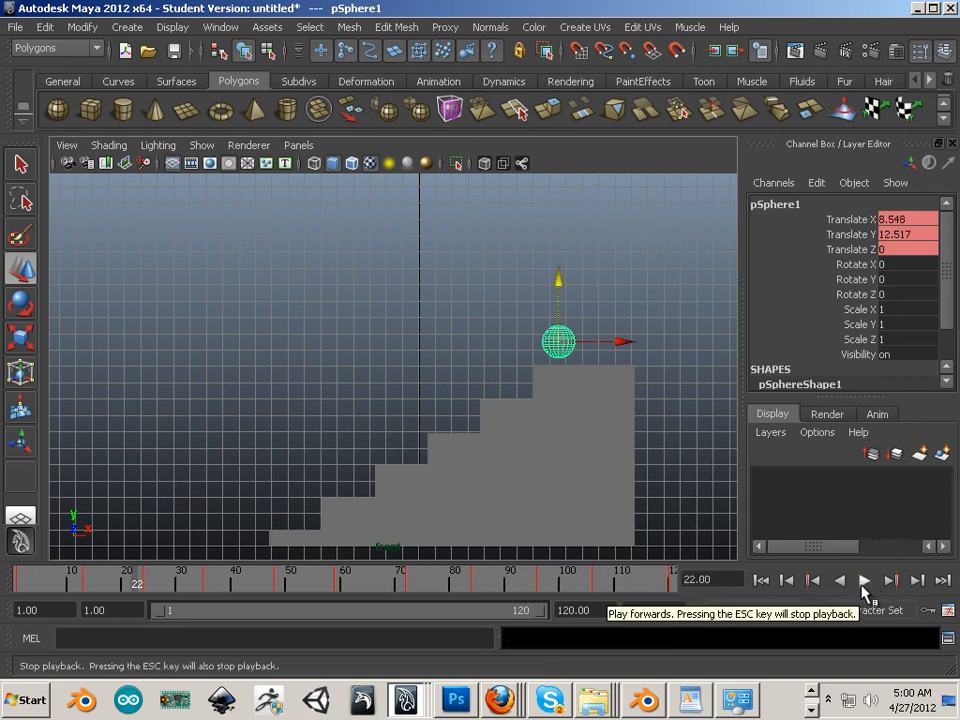